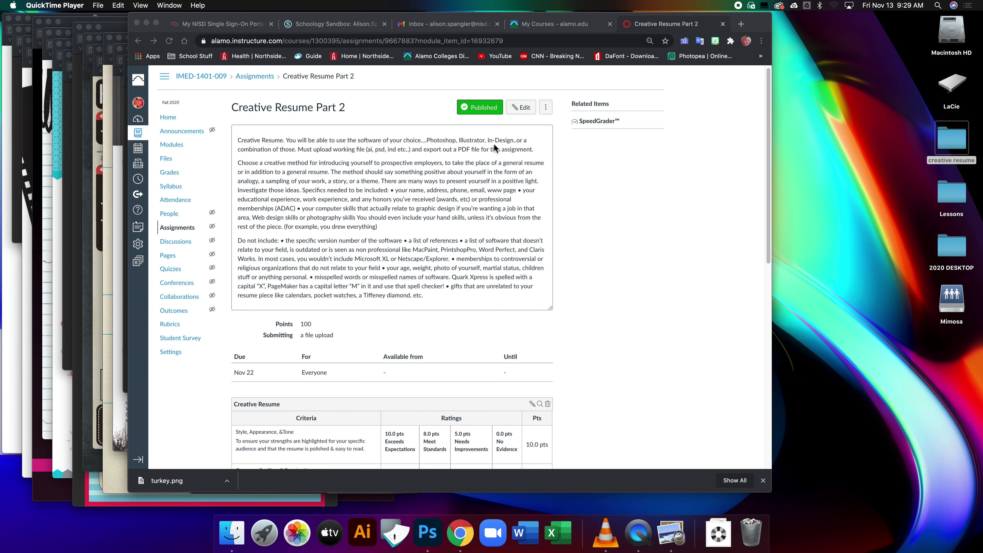
Step: Scroll through the assignment in Chrome, then minimize the browser
{"action": "scroll", "coordinate": [365, 295], "scroll_direction": "down", "scroll_amount": 5}
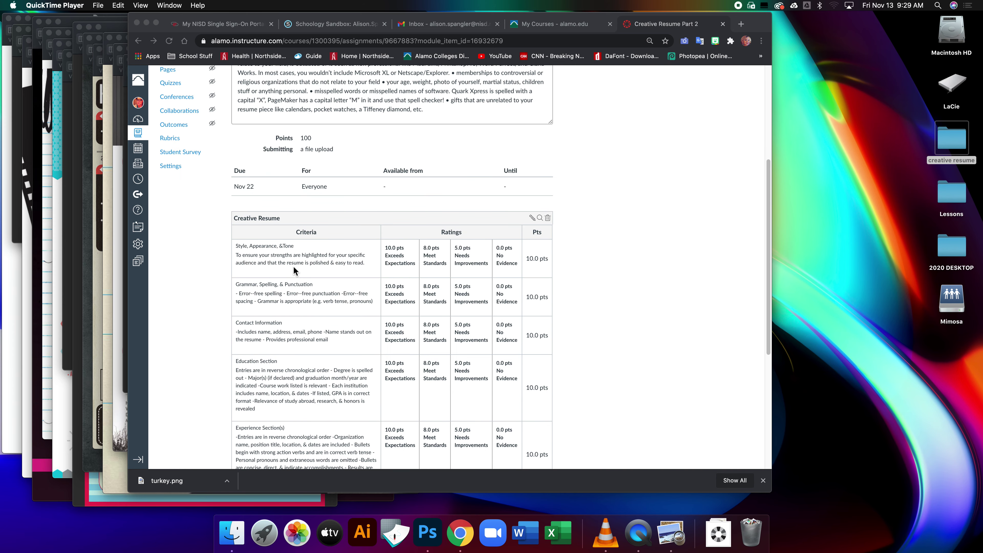
{"action": "scroll", "coordinate": [298, 272], "scroll_direction": "down", "scroll_amount": 5}
{"action": "scroll", "coordinate": [298, 272], "scroll_direction": "up", "scroll_amount": 5}
{"action": "scroll", "coordinate": [299, 269], "scroll_direction": "down", "scroll_amount": 1}
{"action": "scroll", "coordinate": [298, 271], "scroll_direction": "down", "scroll_amount": 4}
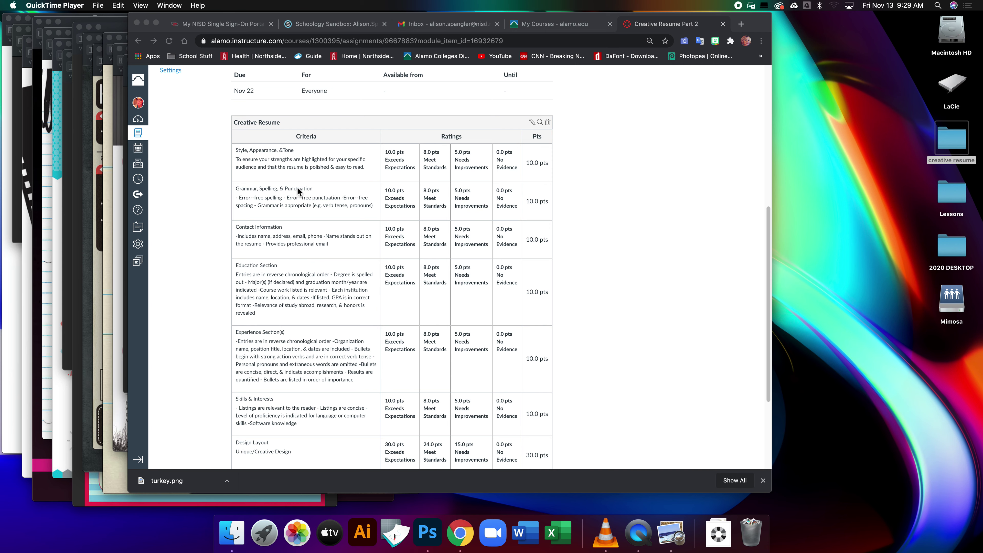
{"action": "scroll", "coordinate": [318, 256], "scroll_direction": "down", "scroll_amount": 5}
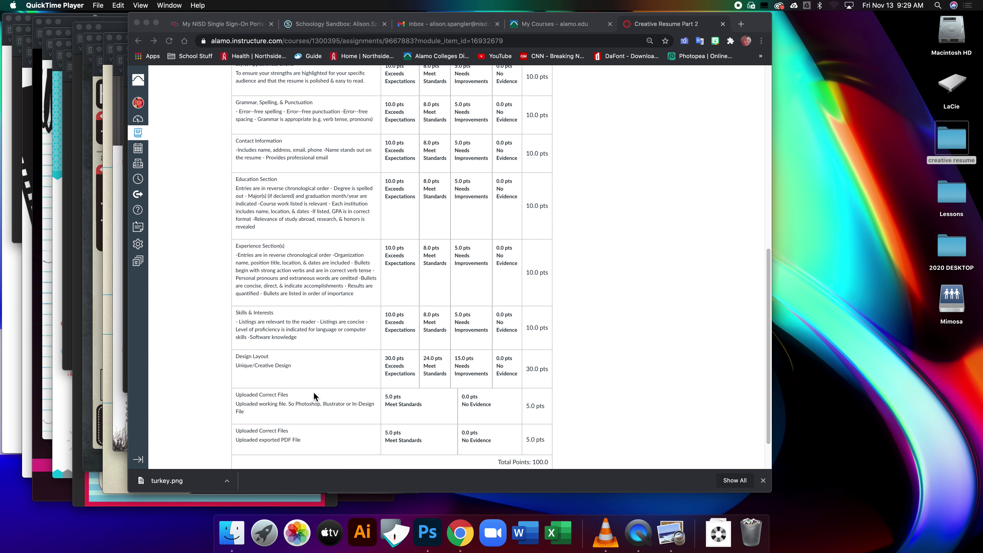
{"action": "scroll", "coordinate": [326, 371], "scroll_direction": "up", "scroll_amount": 2}
{"action": "scroll", "coordinate": [317, 355], "scroll_direction": "up", "scroll_amount": 4}
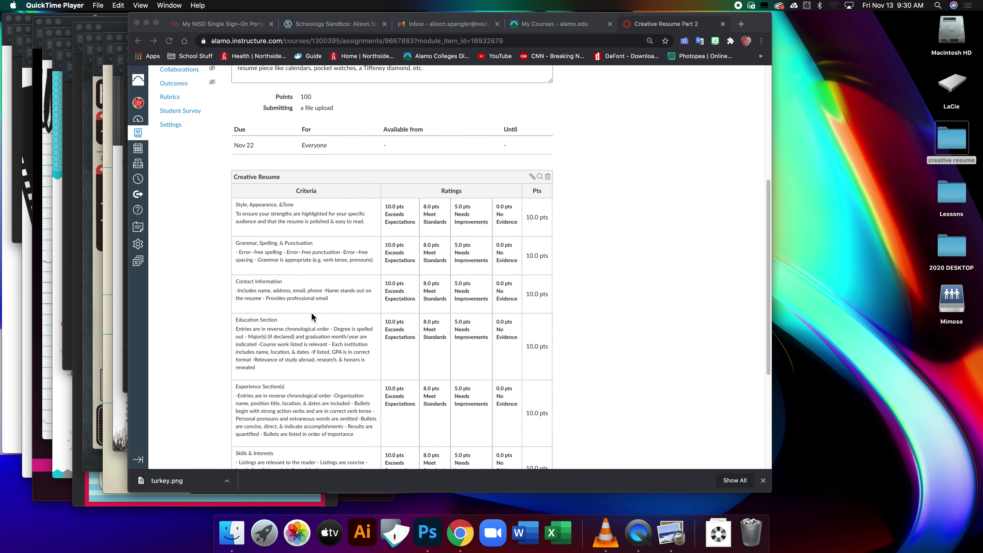
{"action": "left_click", "coordinate": [147, 23]}
Step: Drag four example resume windows to the right, leaving the designer resume in view
{"action": "left_click_drag", "start_coordinate": [149, 27], "coordinate": [614, 37]}
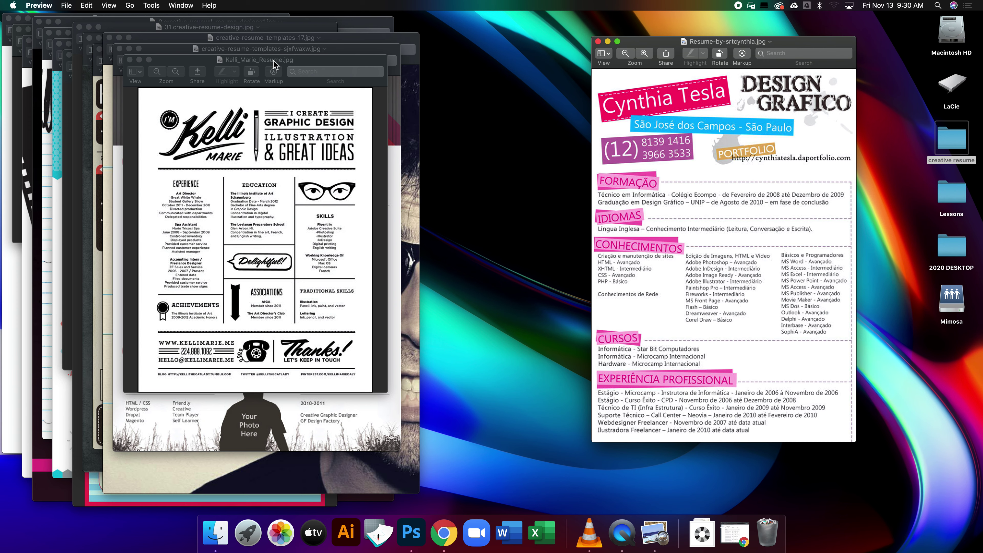
{"action": "left_click_drag", "start_coordinate": [263, 64], "coordinate": [721, 68]}
{"action": "left_click_drag", "start_coordinate": [237, 49], "coordinate": [682, 54]}
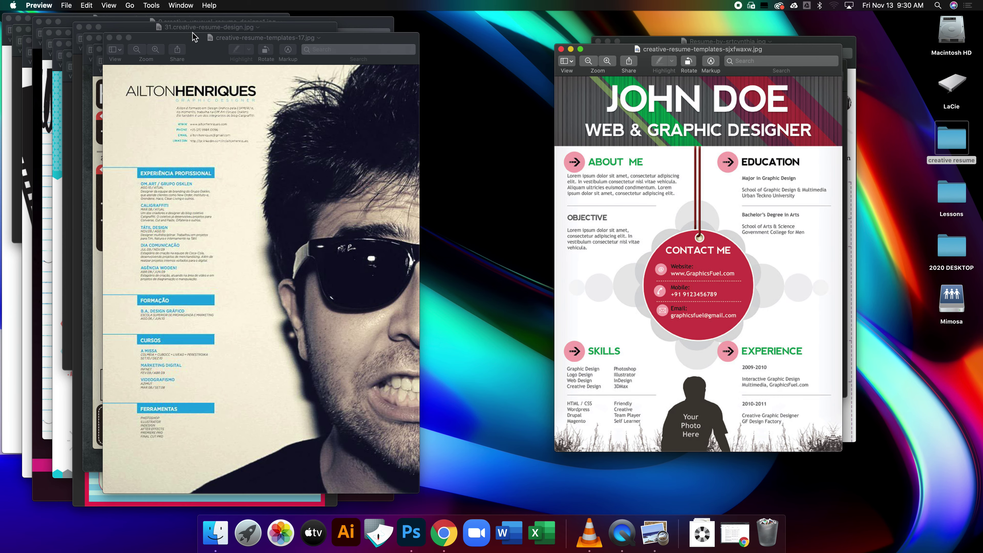
{"action": "left_click_drag", "start_coordinate": [207, 37], "coordinate": [639, 21]}
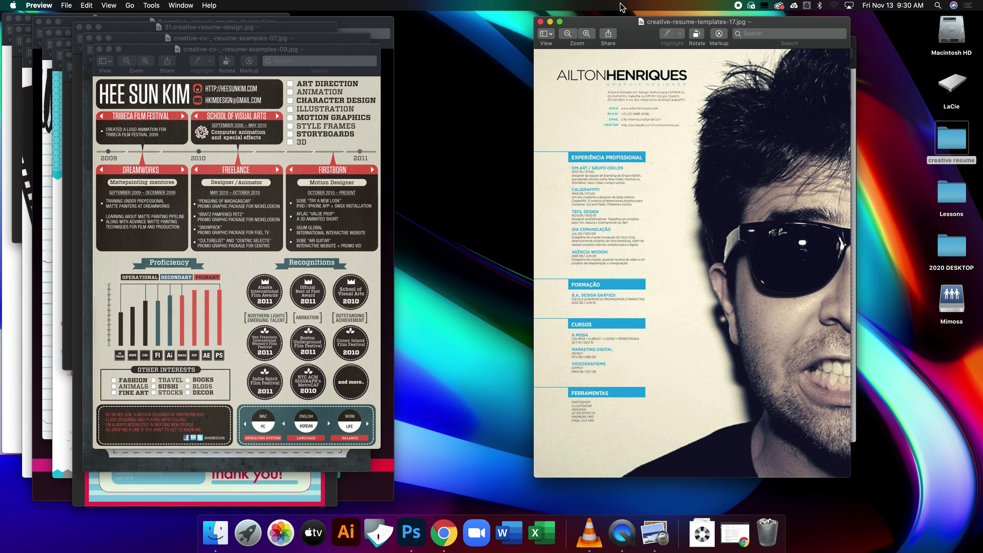
Step: Move three more example resume windows aside to bring the 31.creative-resume-design.jpg example forward
{"action": "left_click_drag", "start_coordinate": [166, 50], "coordinate": [620, 54]}
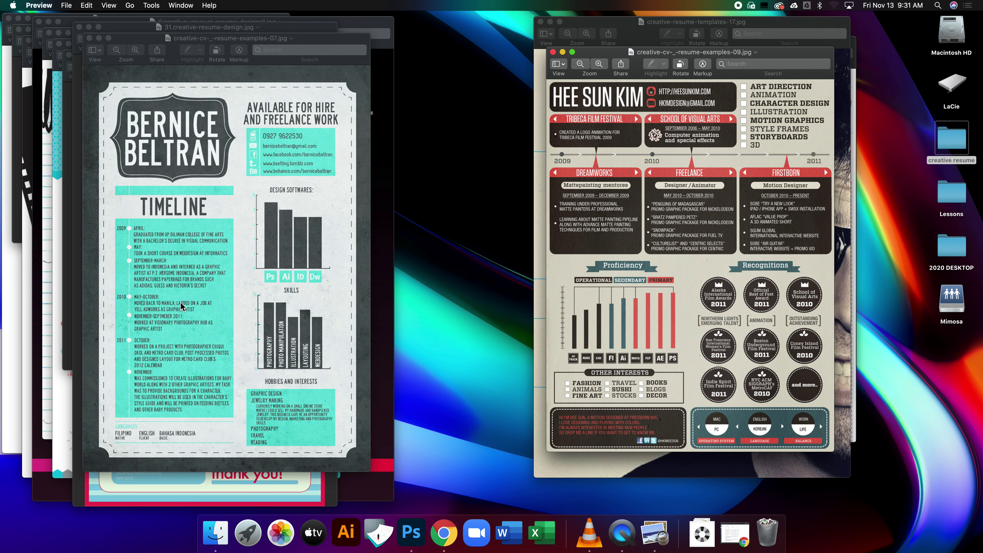
{"action": "left_click_drag", "start_coordinate": [230, 38], "coordinate": [675, 43]}
{"action": "left_click_drag", "start_coordinate": [209, 26], "coordinate": [586, 31]}
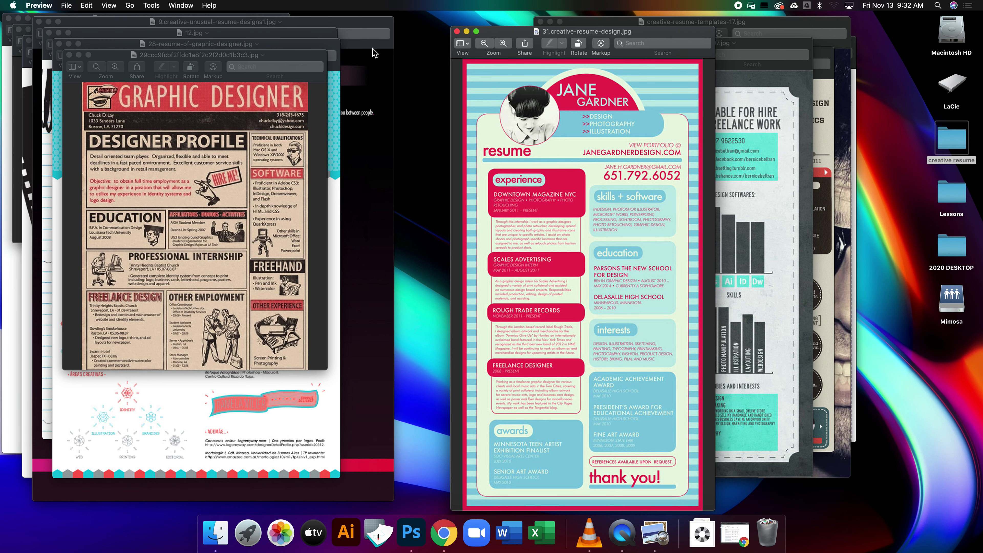
Step: Move six more example resume windows, including 28-resume-of-graphic-designer, toward the right
{"action": "left_click_drag", "start_coordinate": [152, 59], "coordinate": [593, 59]}
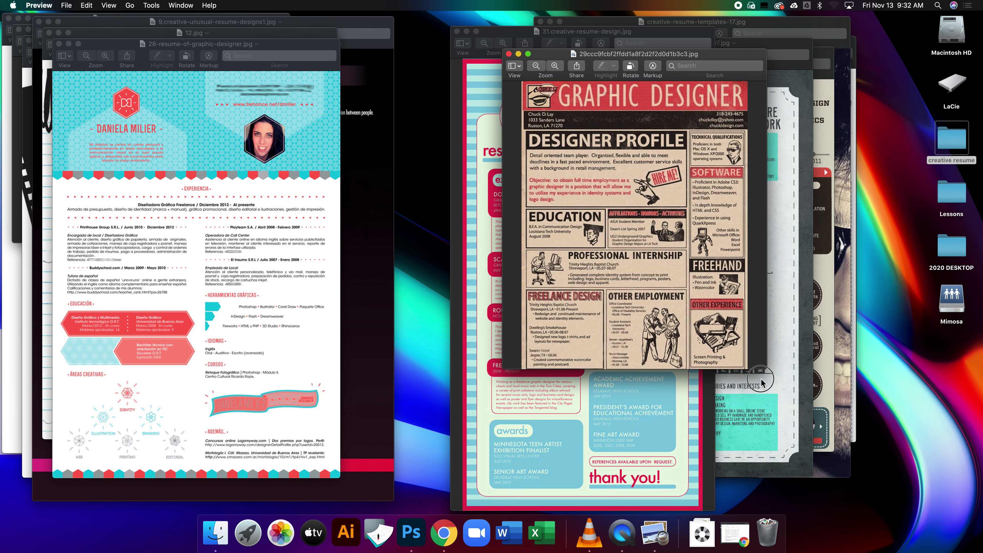
{"action": "left_click_drag", "start_coordinate": [753, 374], "coordinate": [737, 489]}
{"action": "left_click_drag", "start_coordinate": [107, 46], "coordinate": [527, 57]}
{"action": "left_click_drag", "start_coordinate": [116, 32], "coordinate": [518, 50]}
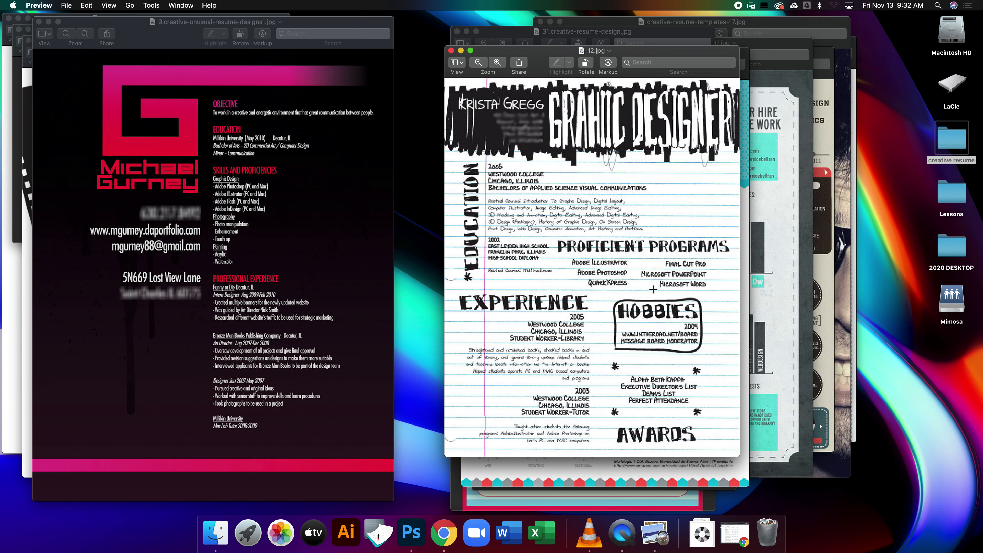
{"action": "left_click_drag", "start_coordinate": [117, 28], "coordinate": [531, 26]}
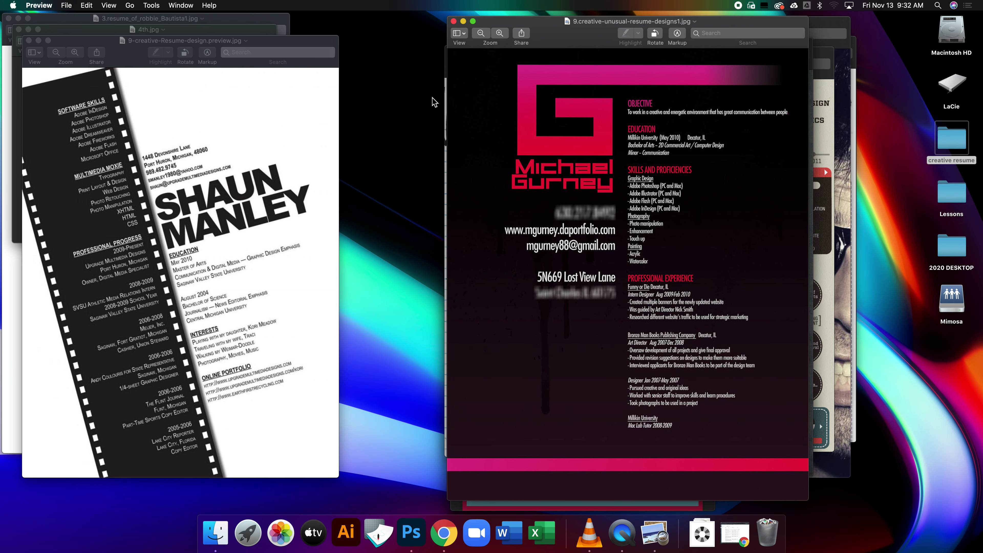
{"action": "left_click_drag", "start_coordinate": [74, 48], "coordinate": [487, 41]}
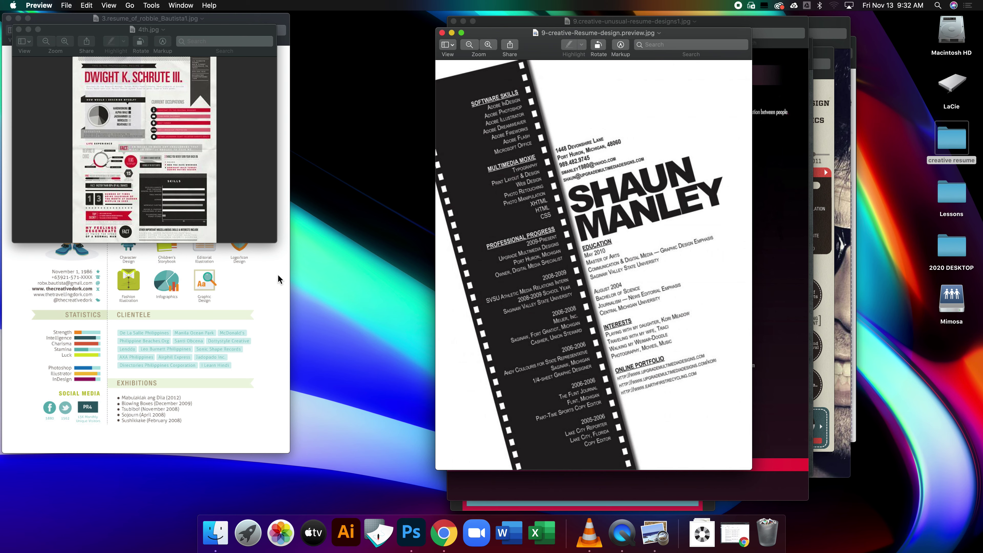
Step: Enlarge one resume image to inspect it, then close it and another resume window
{"action": "left_click_drag", "start_coordinate": [277, 249], "coordinate": [546, 460]}
{"action": "left_click", "coordinate": [19, 30]}
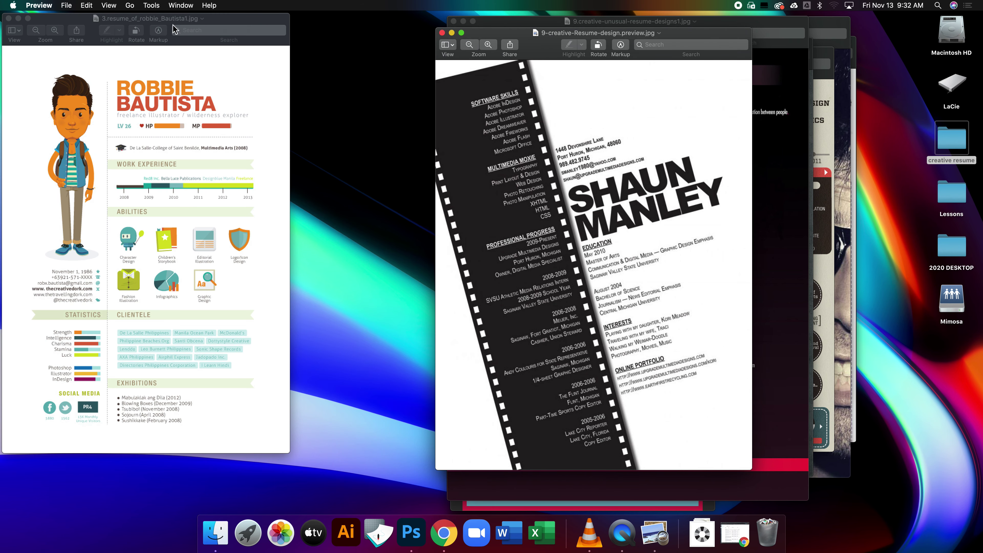
{"action": "left_click_drag", "start_coordinate": [231, 18], "coordinate": [338, 20]}
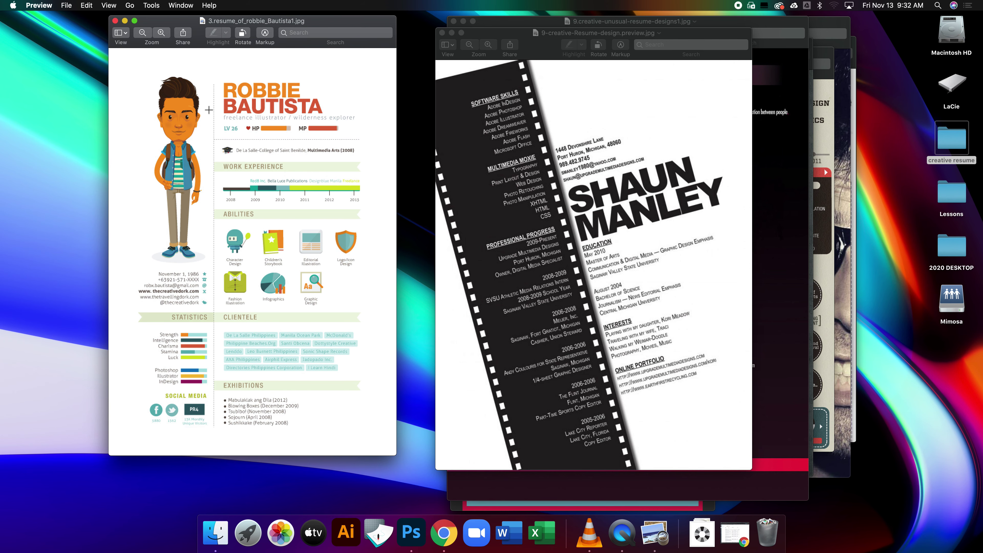
{"action": "left_click", "coordinate": [115, 20]}
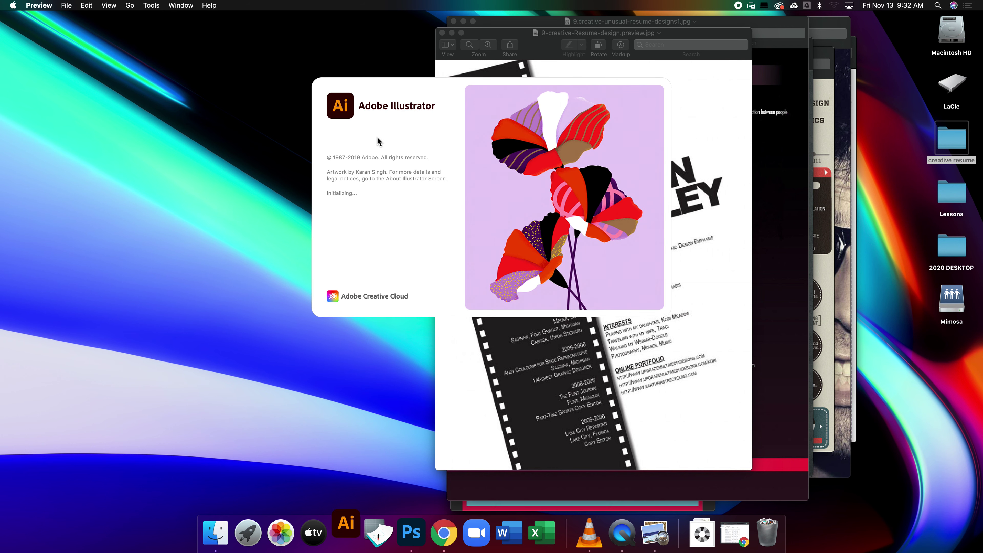
Step: Close all twelve remaining example resume windows and begin a new Illustrator document
{"action": "left_click", "coordinate": [441, 33]}
{"action": "left_click", "coordinate": [454, 21]}
{"action": "left_click", "coordinate": [457, 38]}
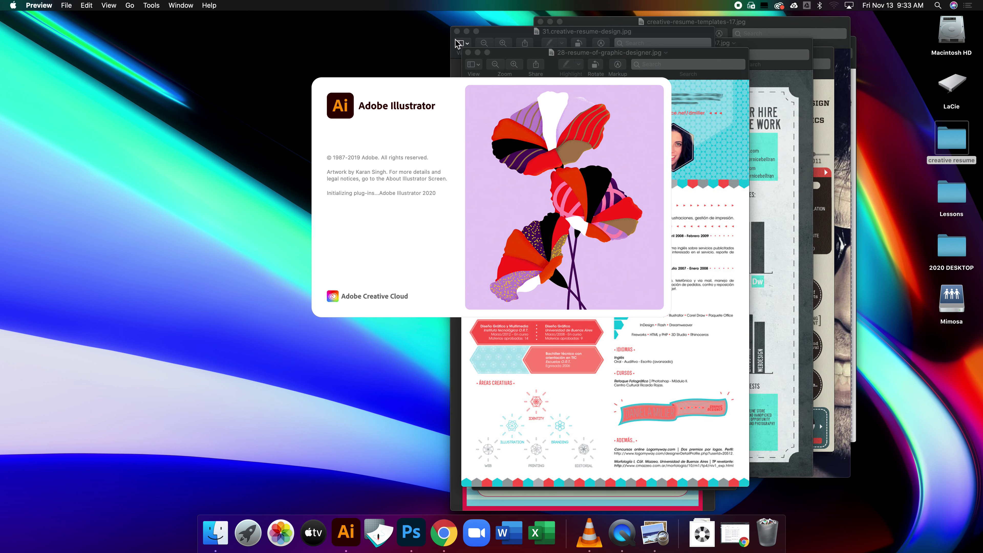
{"action": "left_click", "coordinate": [457, 31]}
{"action": "left_click", "coordinate": [468, 52]}
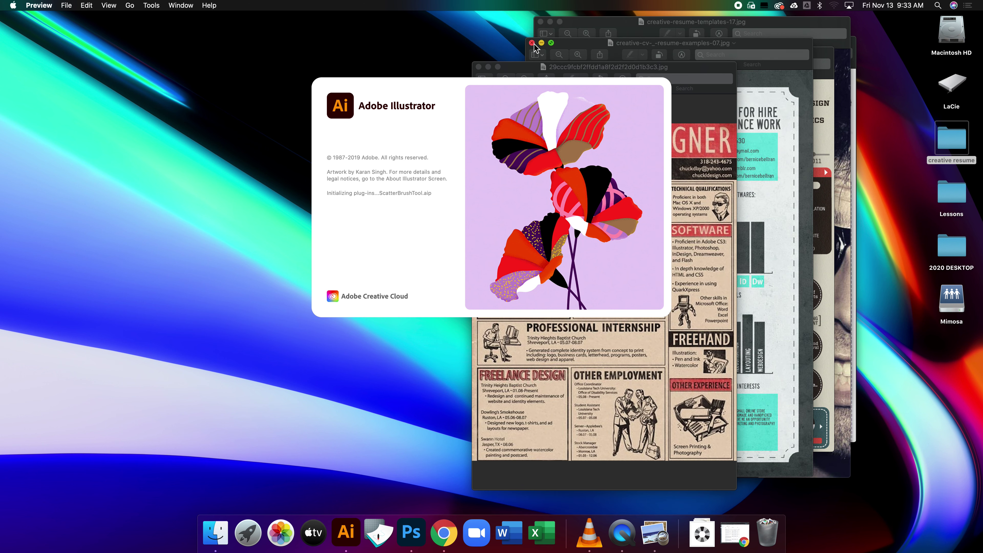
{"action": "left_click", "coordinate": [532, 43]}
{"action": "left_click", "coordinate": [478, 67]}
{"action": "left_click", "coordinate": [540, 22]}
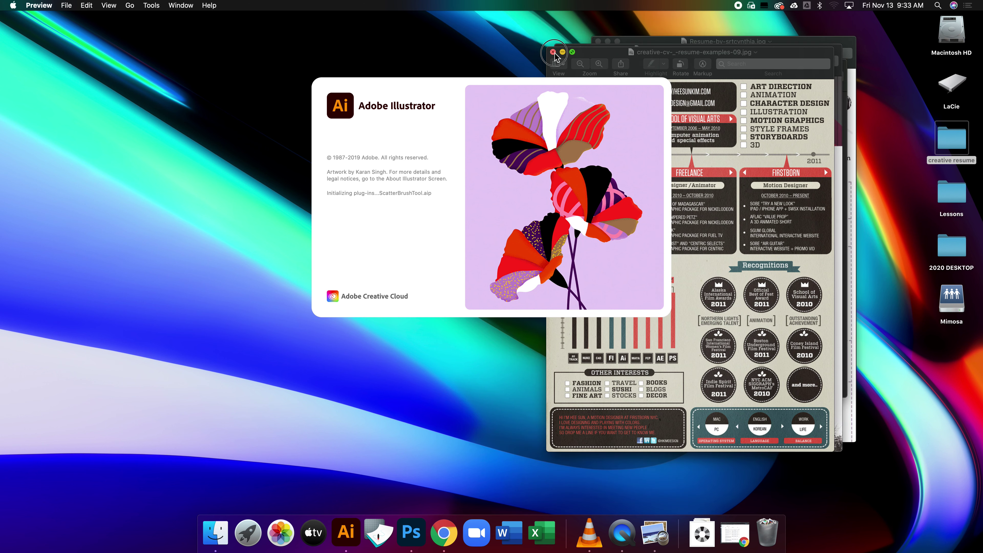
{"action": "left_click", "coordinate": [553, 53]}
{"action": "left_click", "coordinate": [565, 48]}
{"action": "left_click", "coordinate": [597, 42]}
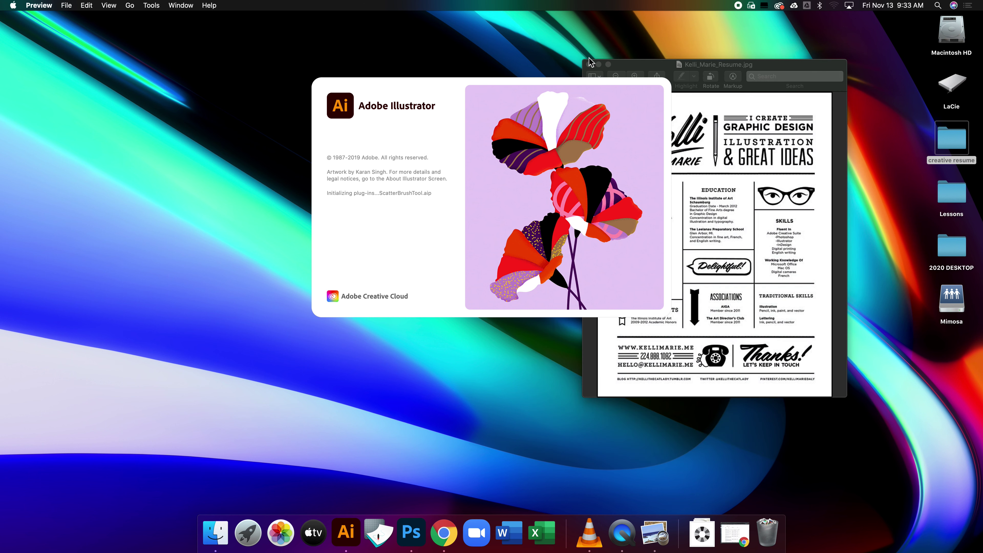
{"action": "left_click", "coordinate": [589, 63]}
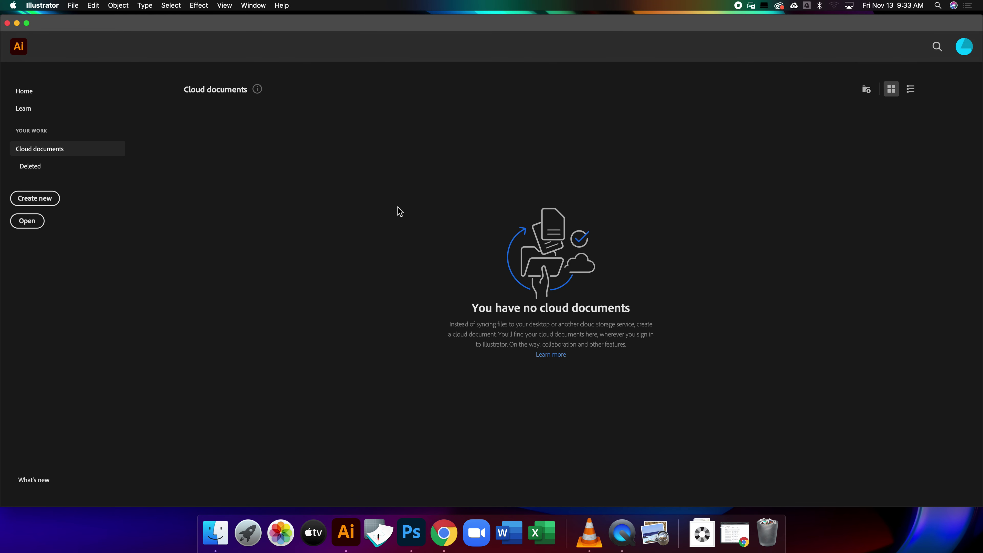
{"action": "left_click", "coordinate": [49, 207]}
Step: Create a Print Letter document measured in inches, 8.5 × 11 in
{"action": "left_click", "coordinate": [323, 116]}
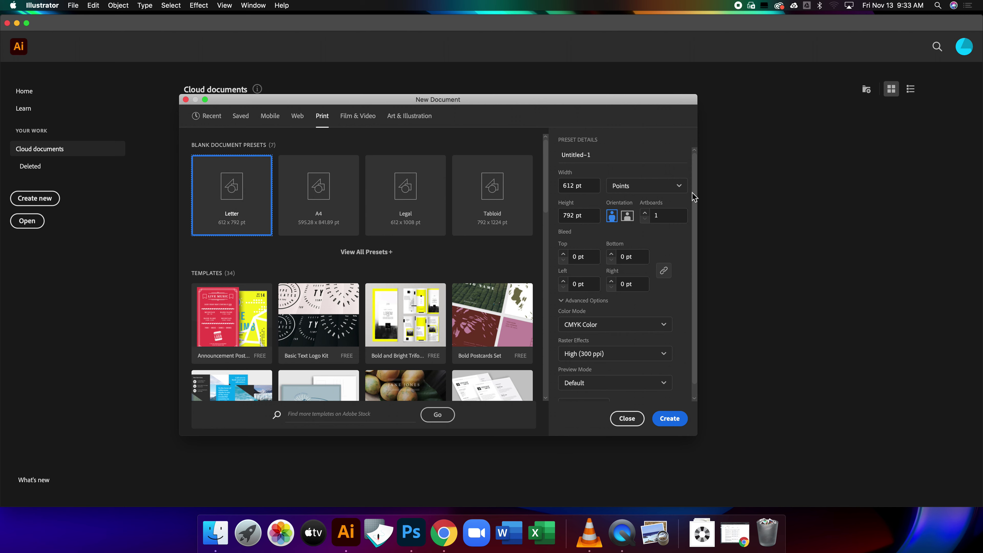
{"action": "left_click", "coordinate": [663, 187]}
{"action": "left_click", "coordinate": [642, 256]}
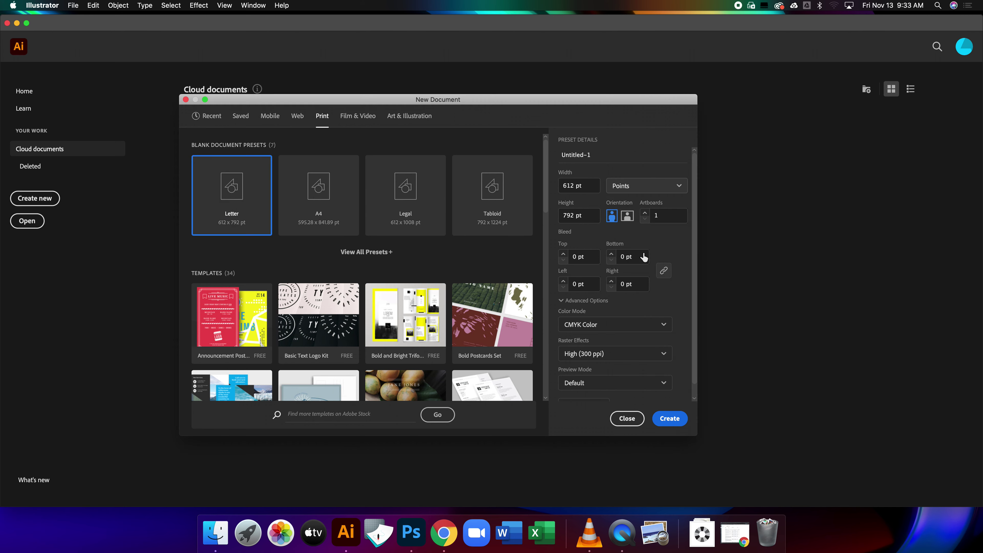
{"action": "left_click", "coordinate": [669, 418]}
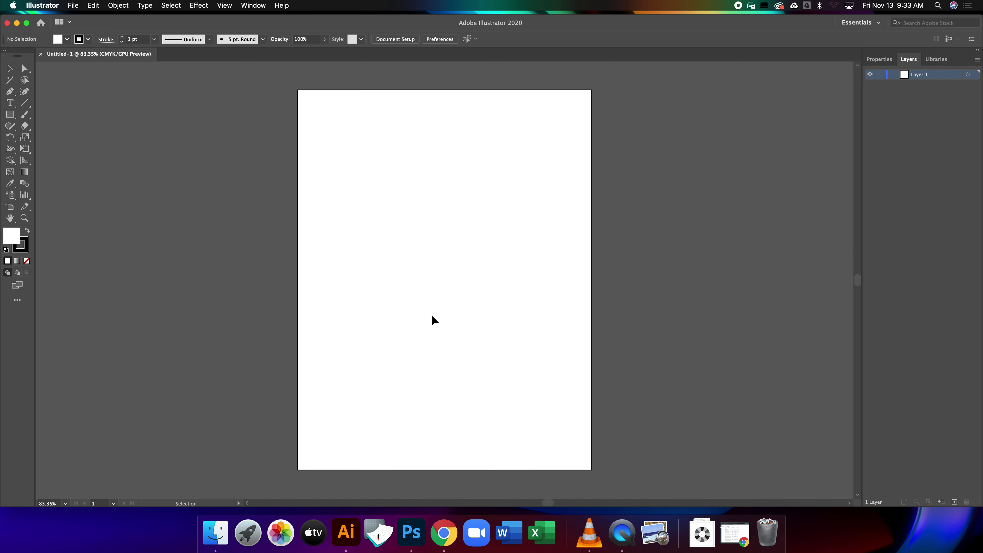
Step: Tear off the shape tools into a floating panel beside the artboard
{"action": "left_click", "coordinate": [16, 117]}
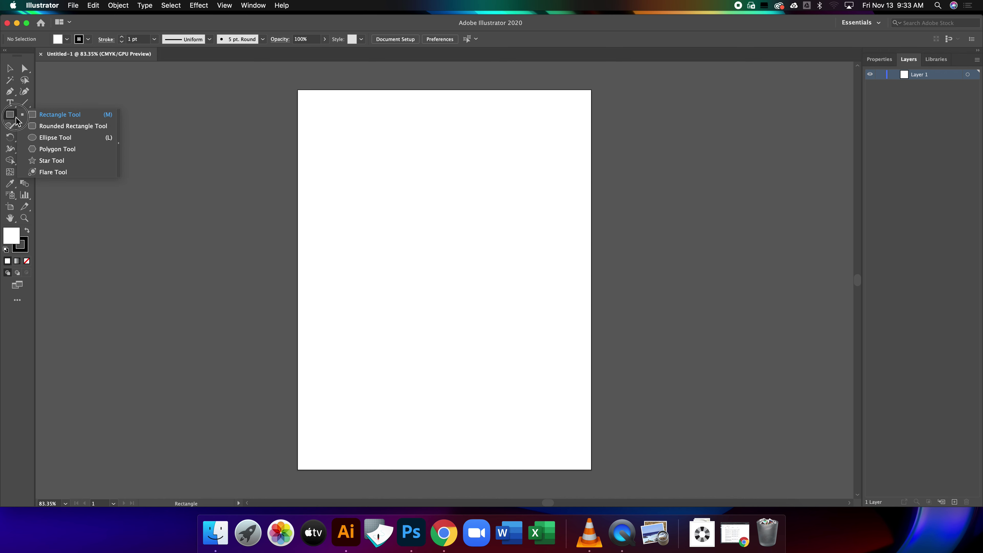
{"action": "left_click", "coordinate": [118, 143]}
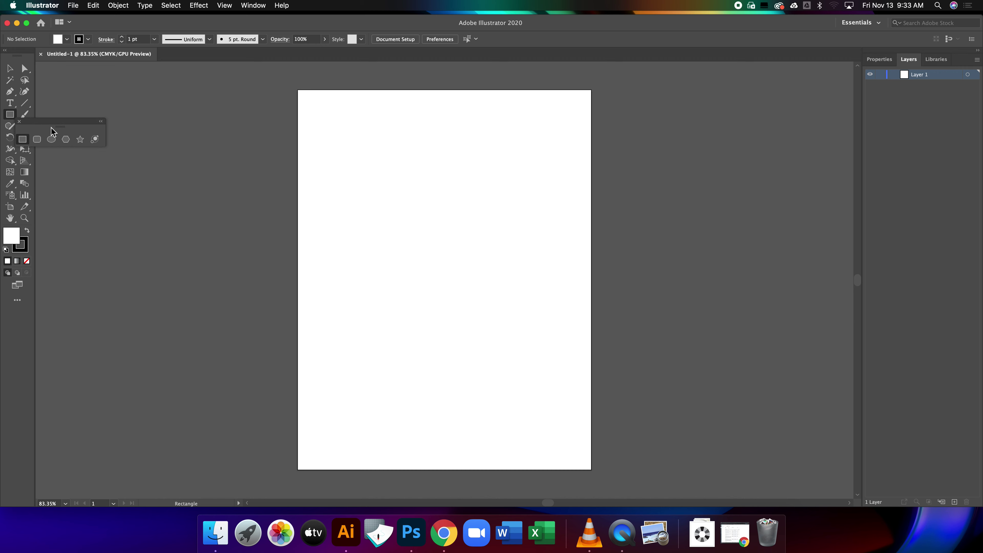
{"action": "left_click_drag", "start_coordinate": [52, 130], "coordinate": [678, 115]}
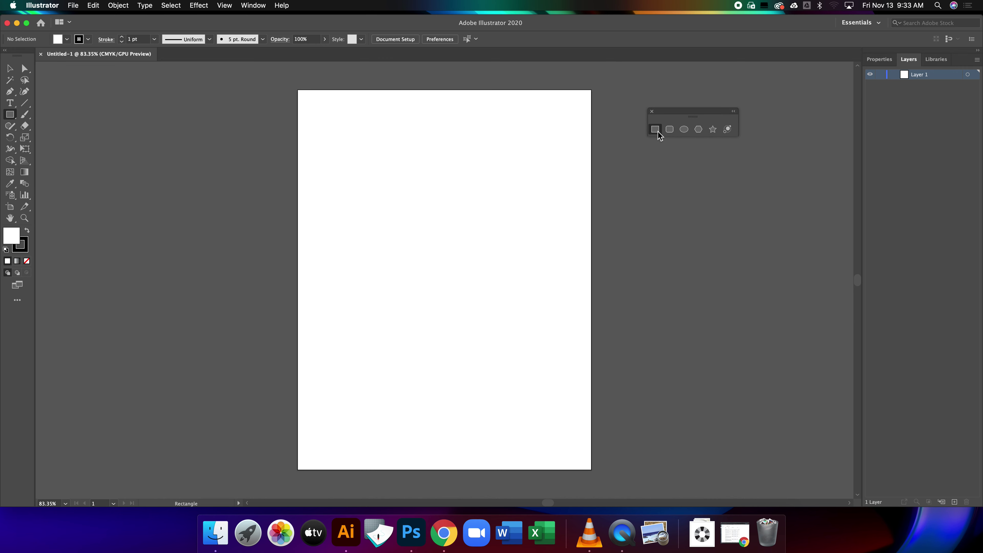
Step: Draw a rounded-rectangle header across the page top, widen it to the margin, and fill it green
{"action": "left_click", "coordinate": [669, 129]}
{"action": "mouse_move", "coordinate": [313, 101]}
{"action": "left_mouse_down"}
{"action": "mouse_move", "coordinate": [450, 172]}
{"action": "mouse_move", "coordinate": [585, 177]}
{"action": "left_mouse_up"}
{"action": "key", "text": "v"}
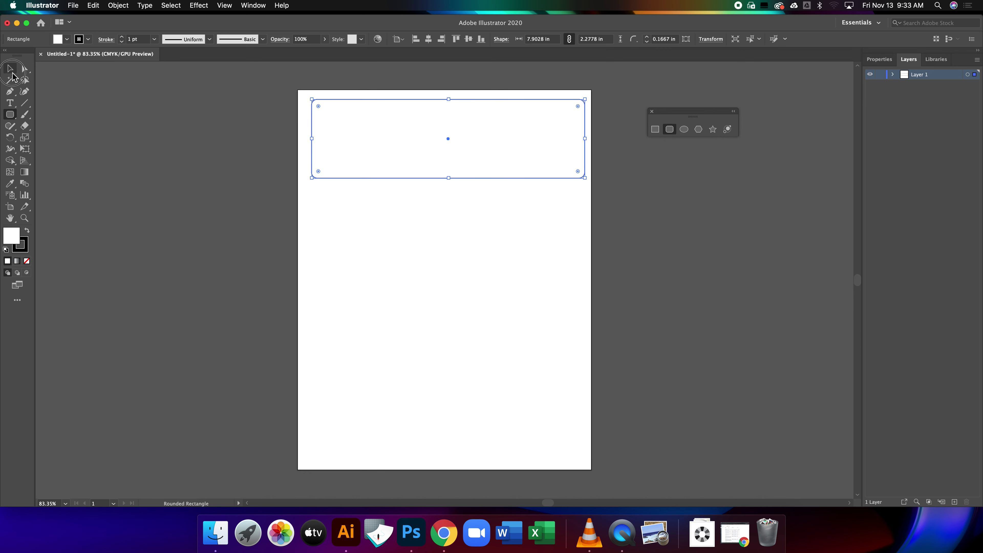
{"action": "left_click_drag", "start_coordinate": [312, 138], "coordinate": [305, 138]}
{"action": "left_click", "coordinate": [67, 39]}
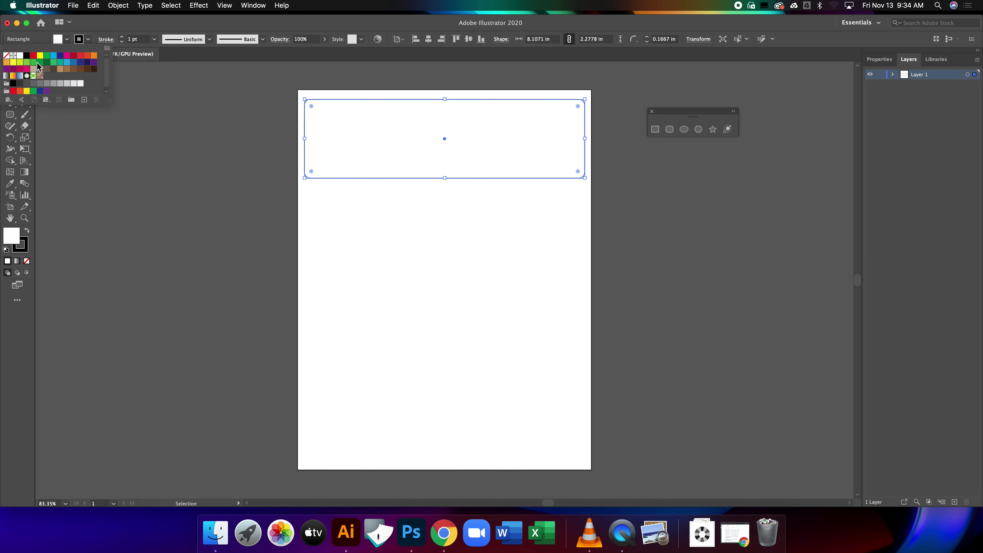
{"action": "left_click", "coordinate": [37, 62]}
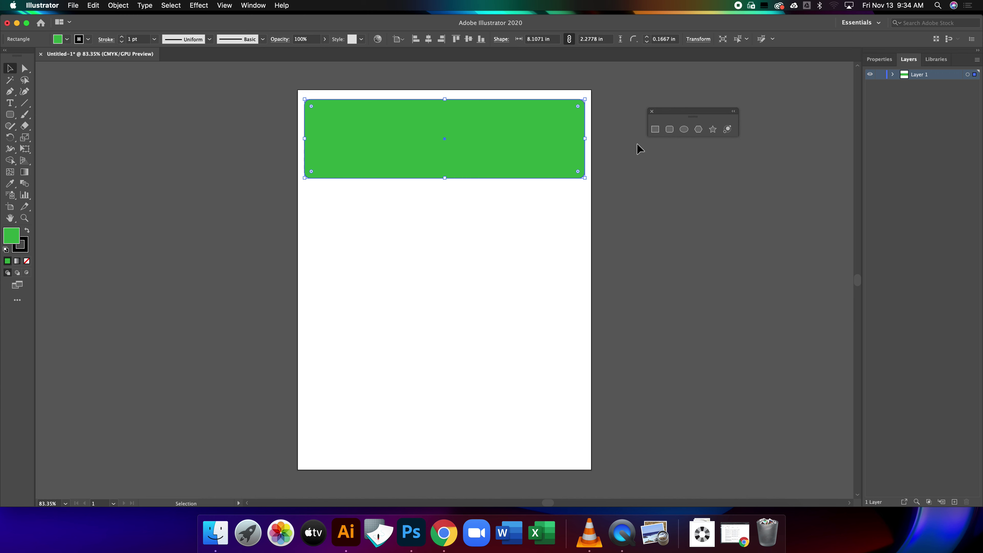
Step: Draw a tall rounded column on the left and two rounded boxes on the right
{"action": "left_click", "coordinate": [669, 129]}
{"action": "left_click_drag", "start_coordinate": [306, 194], "coordinate": [382, 401]}
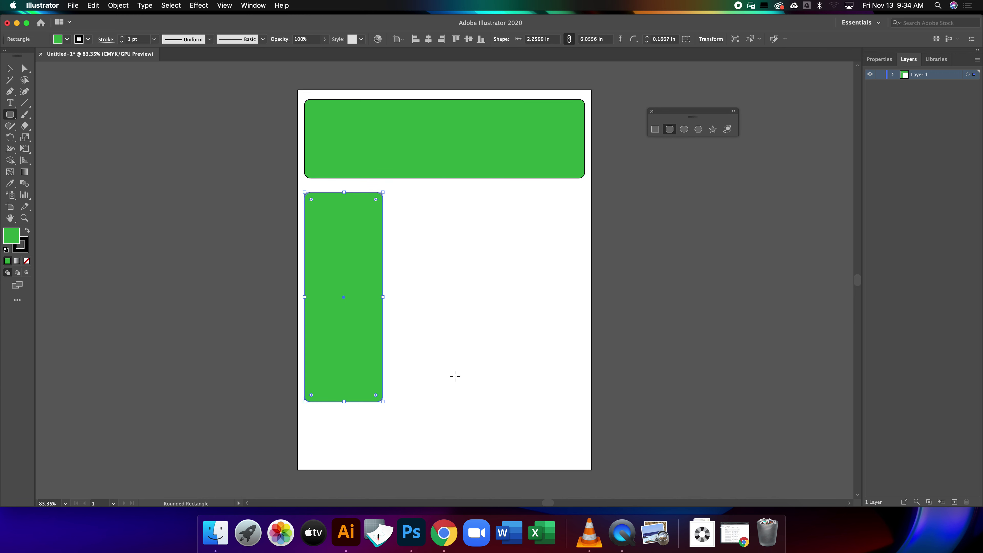
{"action": "left_click_drag", "start_coordinate": [399, 195], "coordinate": [578, 260]}
{"action": "left_click_drag", "start_coordinate": [399, 282], "coordinate": [578, 334]}
Step: Delete the lower right box and nudge the upper right box up slightly
{"action": "key", "text": "v"}
{"action": "key", "text": "BackSpace"}
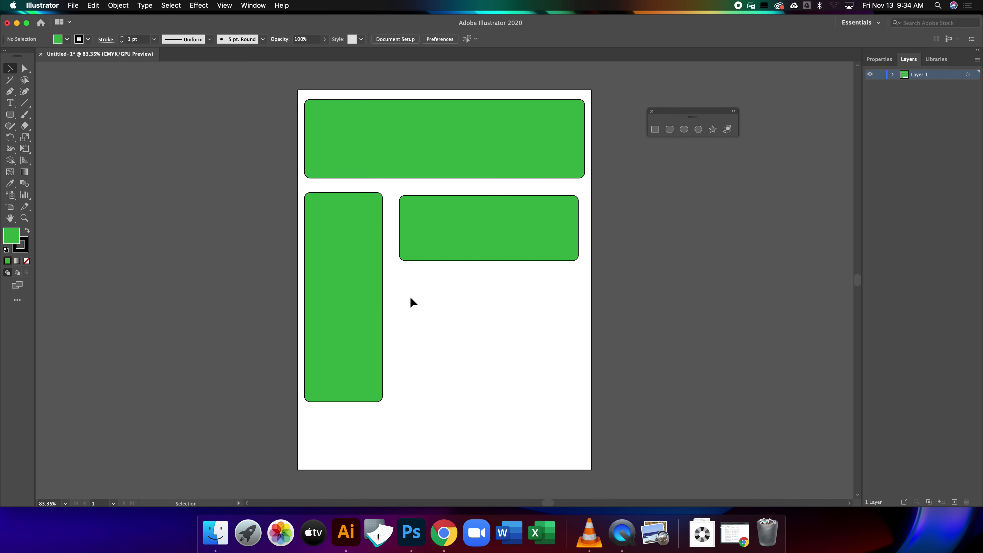
{"action": "left_click_drag", "start_coordinate": [434, 252], "coordinate": [434, 249]}
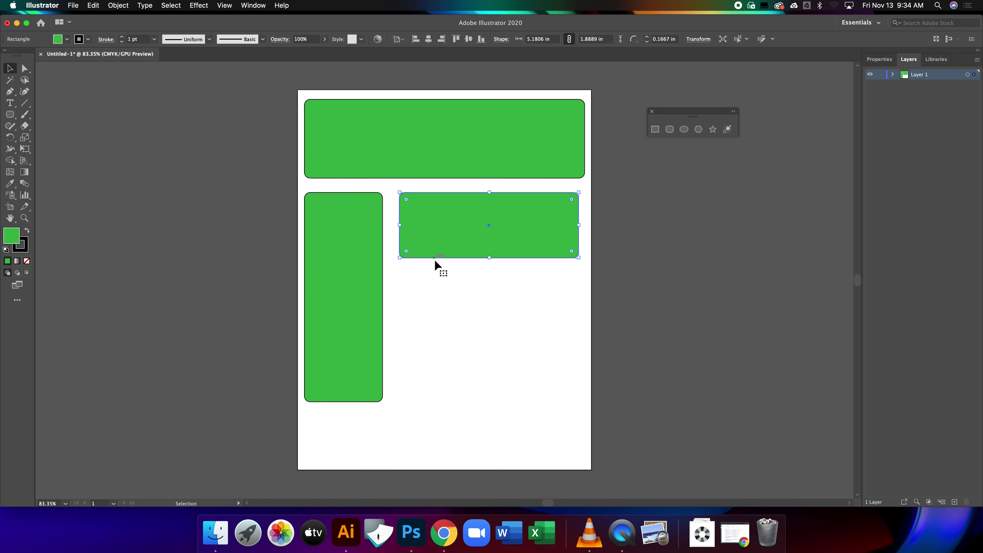
{"action": "left_click", "coordinate": [308, 241], "text": "shift"}
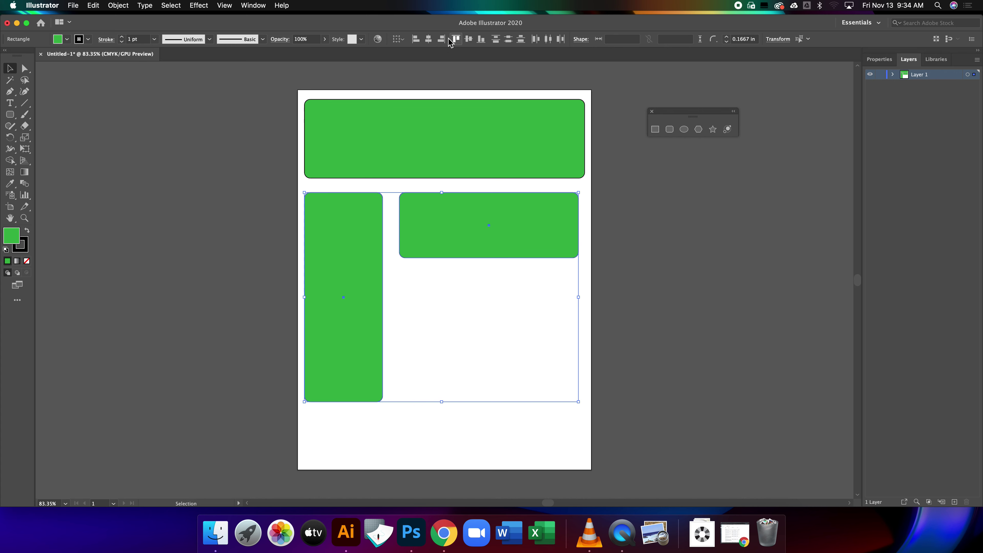
{"action": "left_click", "coordinate": [673, 313]}
Step: Paste a copy of the upper right box and arrange the boxes into a right-hand column
{"action": "left_click", "coordinate": [504, 236]}
{"action": "key", "text": "super+c"}
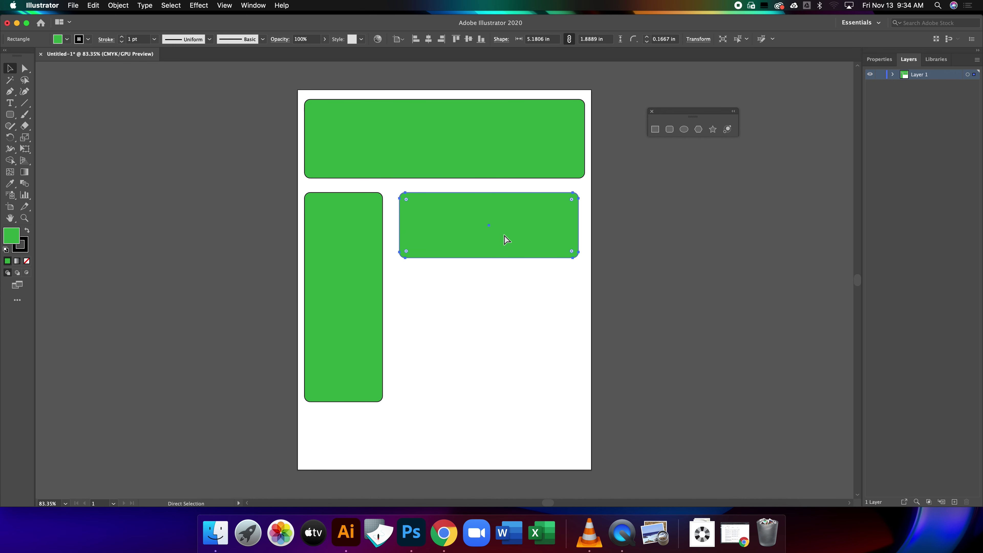
{"action": "key", "text": "super+v"}
{"action": "left_click_drag", "start_coordinate": [472, 272], "coordinate": [494, 368]}
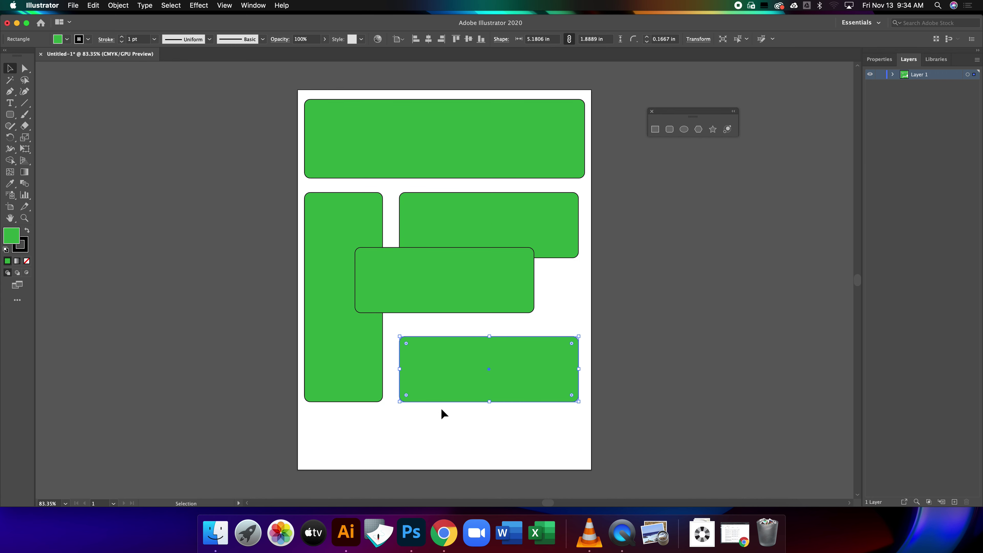
{"action": "left_click", "coordinate": [367, 385]}
{"action": "left_click", "coordinate": [449, 389], "text": "shift"}
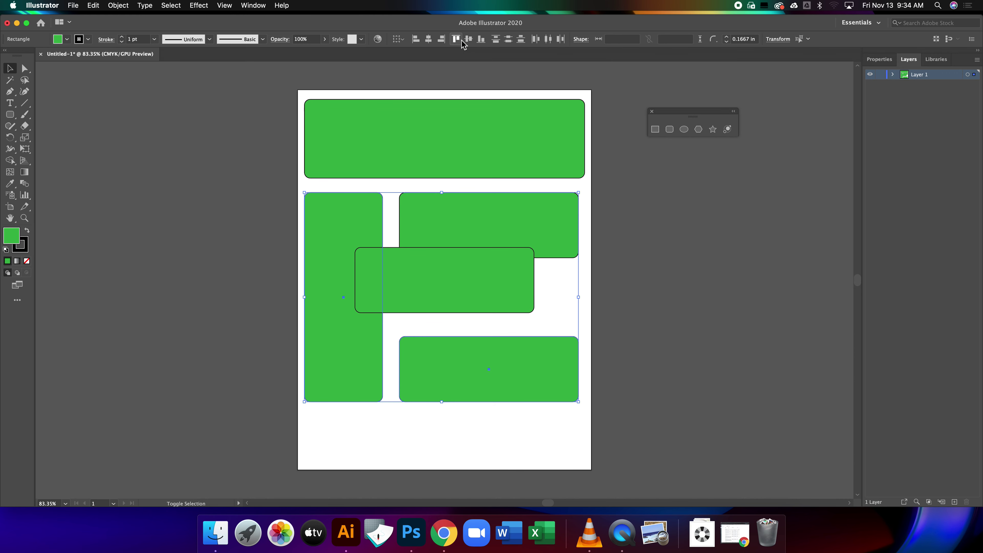
{"action": "left_click", "coordinate": [553, 214], "text": "shift"}
{"action": "key", "text": "Right"}
{"action": "left_click", "coordinate": [550, 214], "text": "shift"}
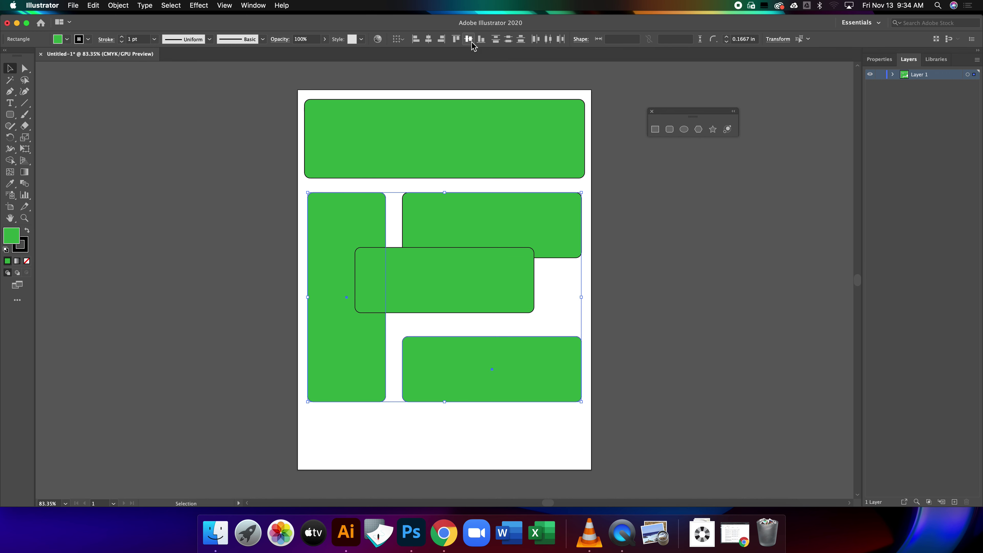
{"action": "left_click", "coordinate": [639, 354]}
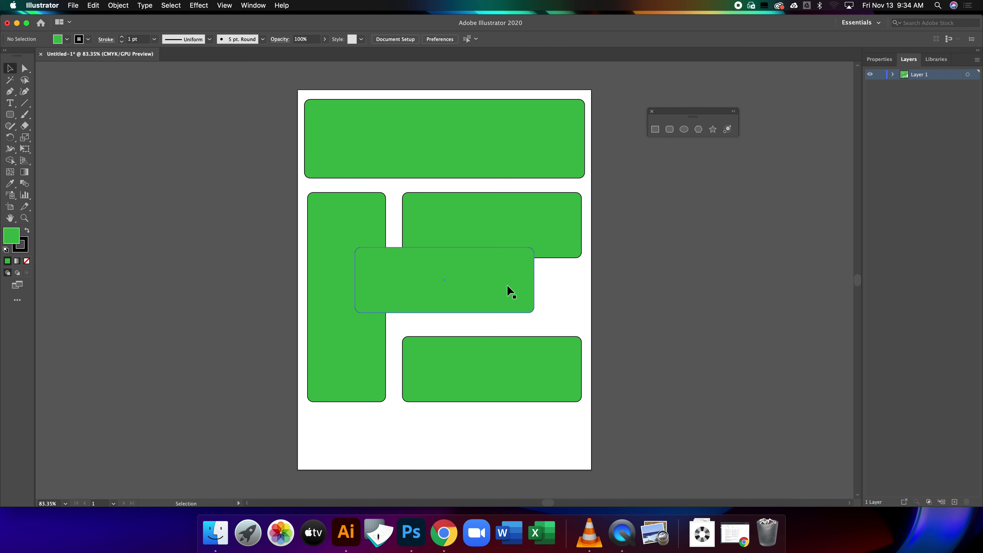
{"action": "left_click_drag", "start_coordinate": [503, 288], "coordinate": [545, 303]}
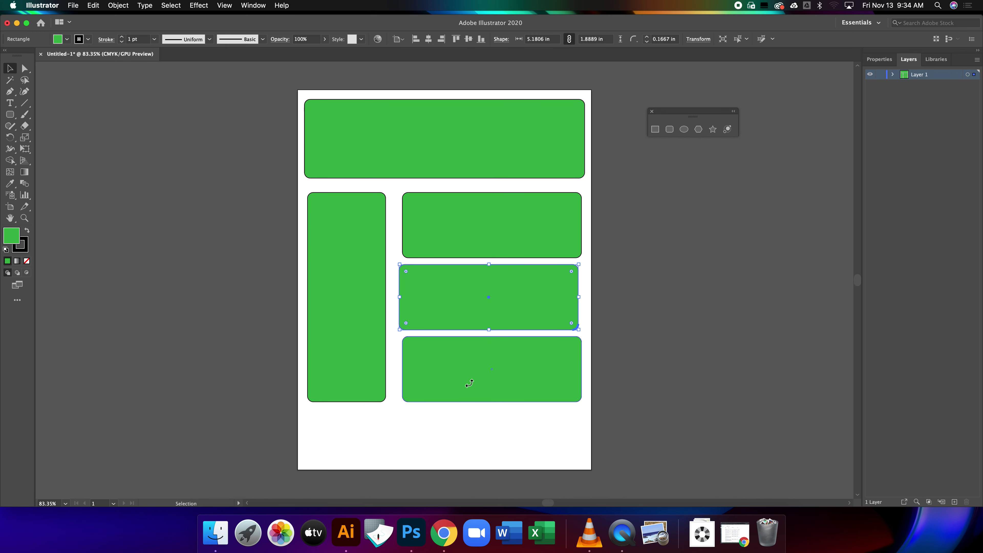
Step: Align the three right-column boxes by their left edges and show the Align panel
{"action": "left_click", "coordinate": [639, 368]}
{"action": "left_click", "coordinate": [530, 371], "text": "shift"}
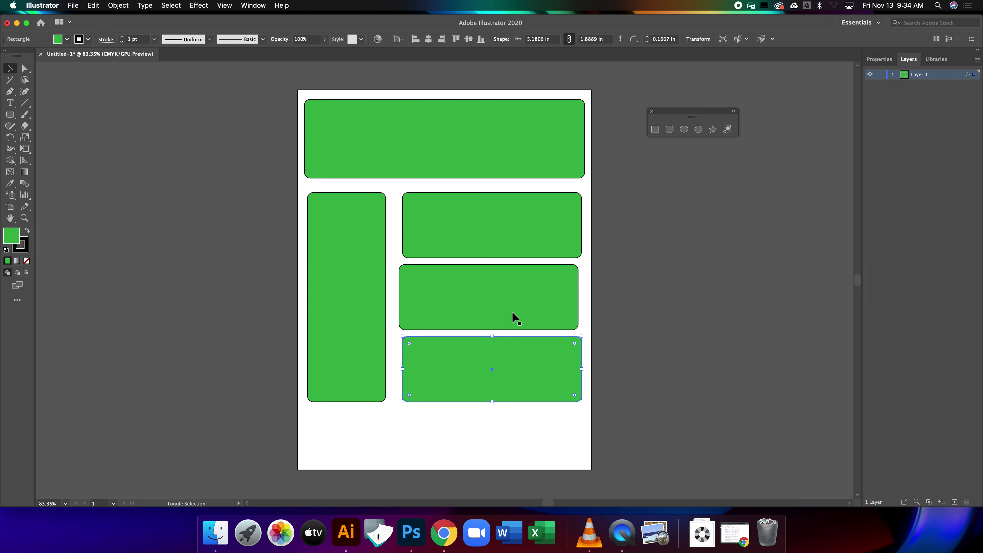
{"action": "left_click", "coordinate": [511, 311], "text": "shift"}
{"action": "left_click", "coordinate": [500, 235], "text": "shift"}
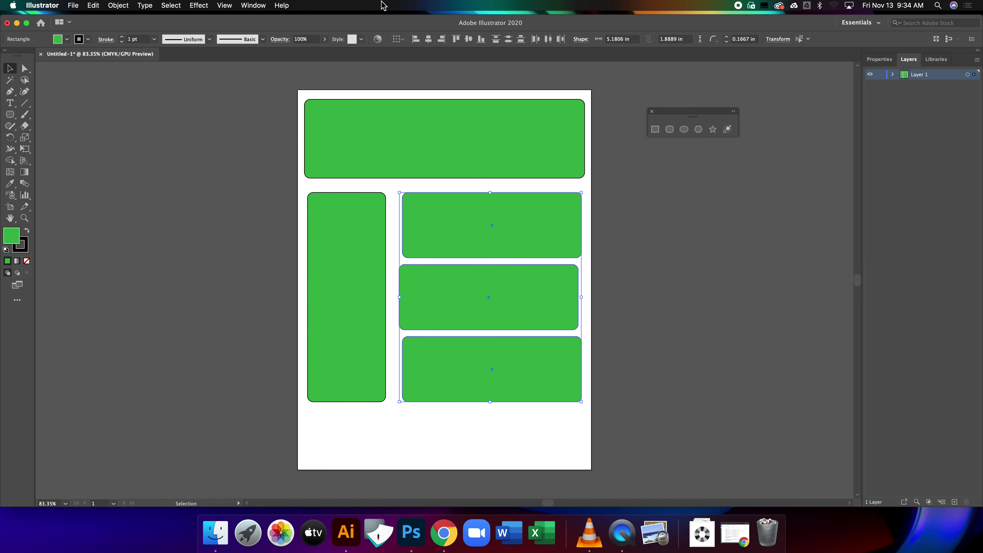
{"action": "left_click", "coordinate": [415, 39]}
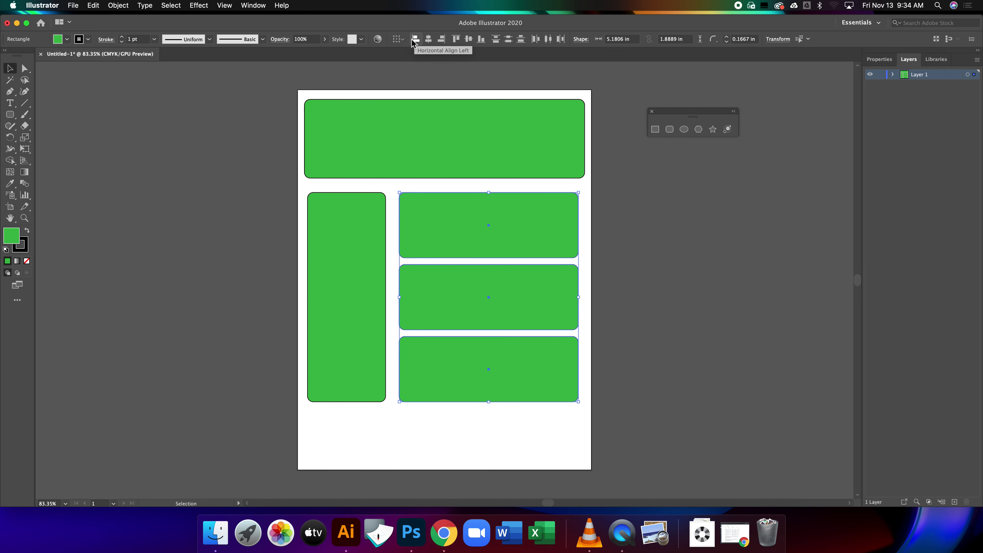
{"action": "left_click", "coordinate": [253, 5]}
{"action": "left_click", "coordinate": [294, 132]}
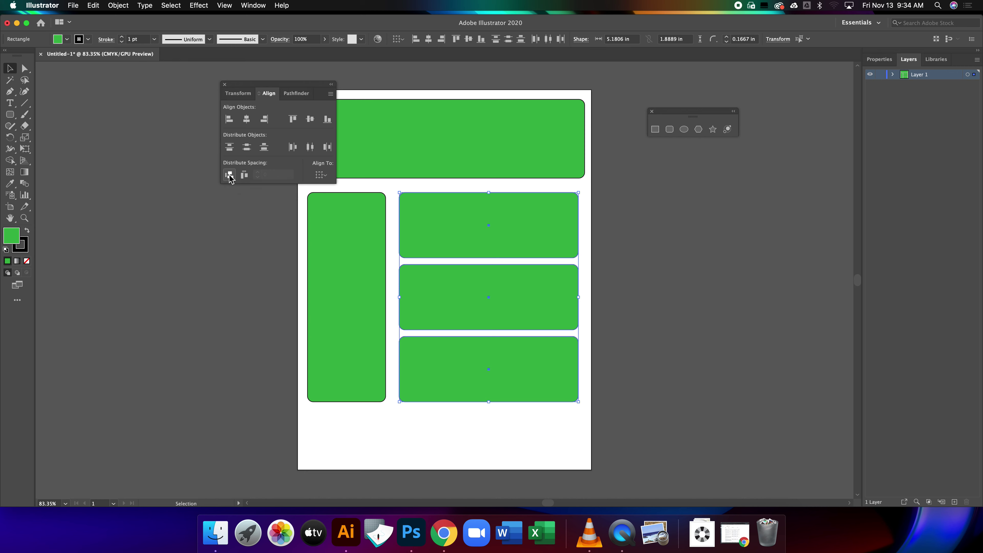
Step: Move the Align panel aside and drag the three right-column boxes onto the pasteboard
{"action": "left_click_drag", "start_coordinate": [302, 86], "coordinate": [208, 93]}
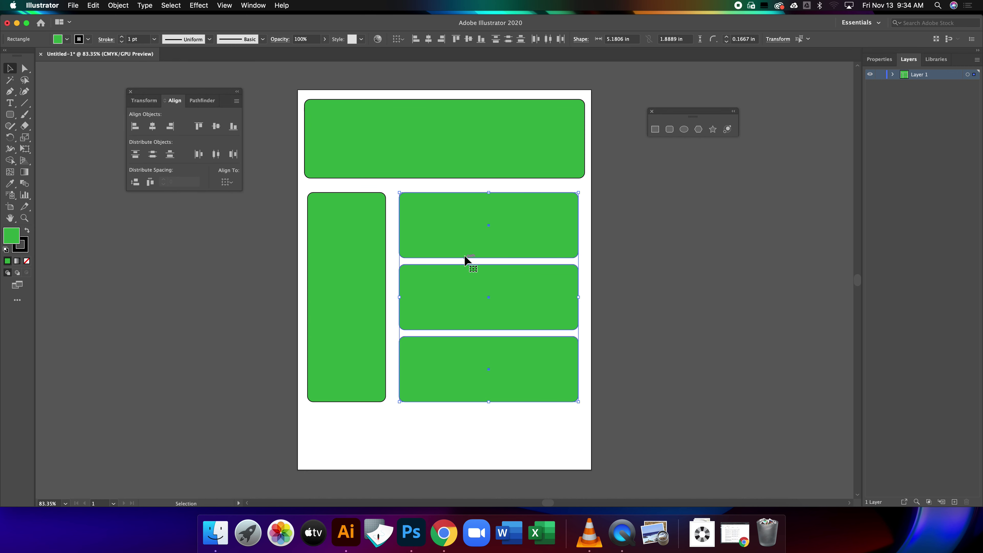
{"action": "left_click", "coordinate": [629, 342]}
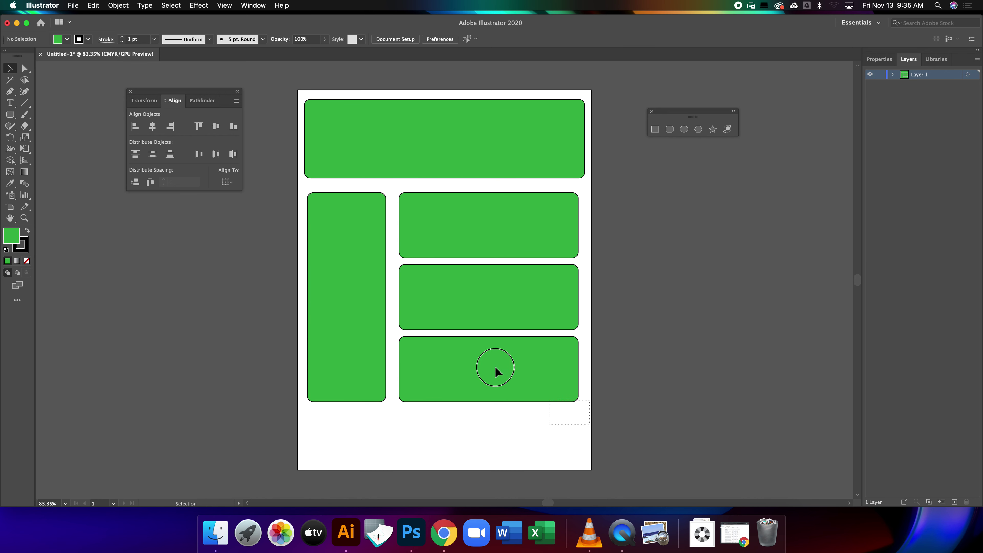
{"action": "left_click_drag", "start_coordinate": [494, 366], "coordinate": [405, 204]}
{"action": "left_click_drag", "start_coordinate": [433, 237], "coordinate": [674, 260]}
Step: Draw a tall thin rectangle for the skill graph and fill it black
{"action": "left_click", "coordinate": [16, 115]}
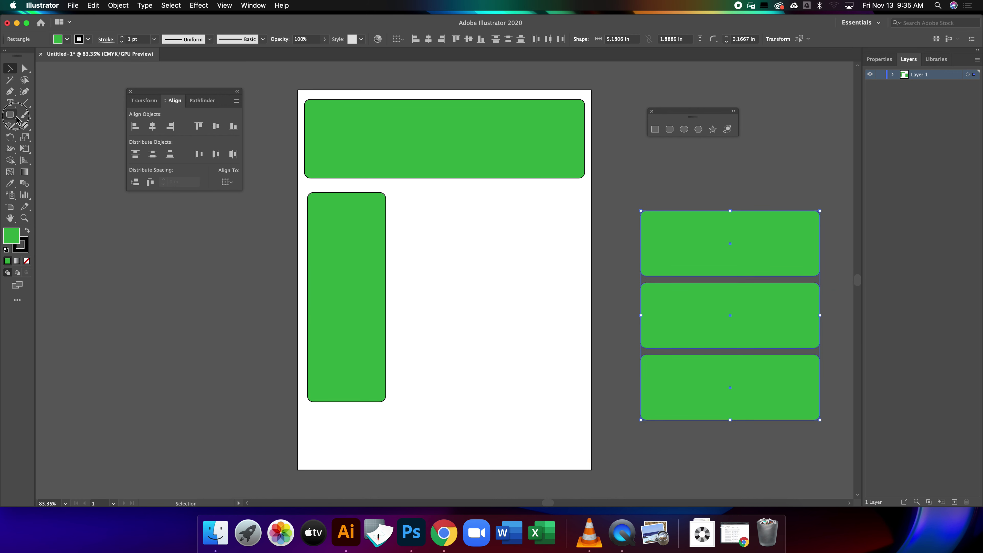
{"action": "left_click", "coordinate": [55, 115]}
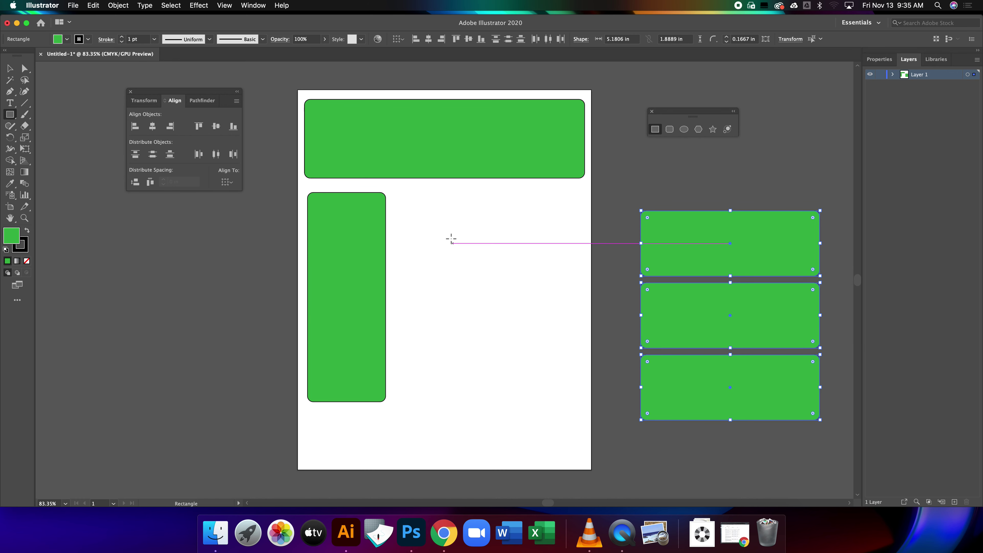
{"action": "mouse_move", "coordinate": [415, 219]}
{"action": "left_mouse_down"}
{"action": "mouse_move", "coordinate": [441, 243]}
{"action": "mouse_move", "coordinate": [431, 383]}
{"action": "left_mouse_up"}
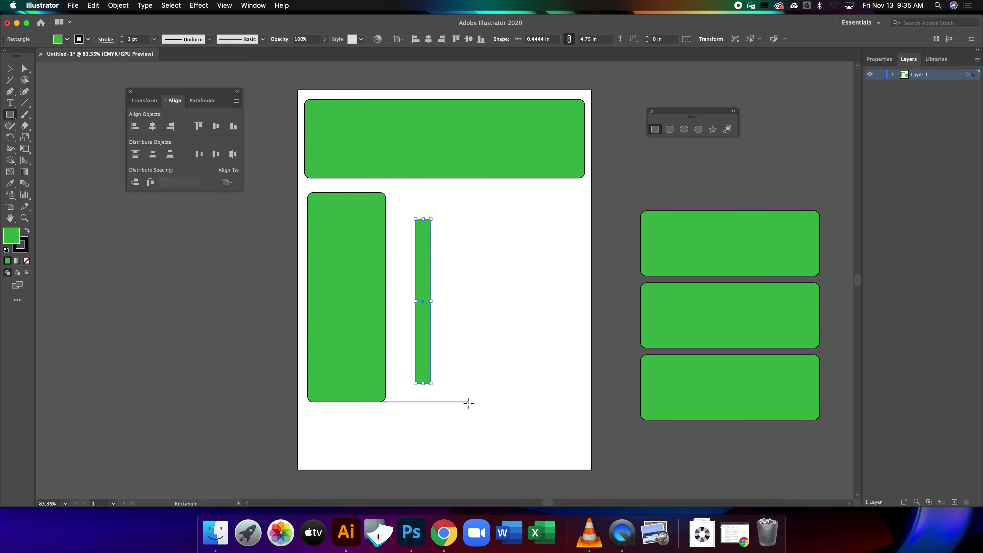
{"action": "left_click", "coordinate": [67, 38]}
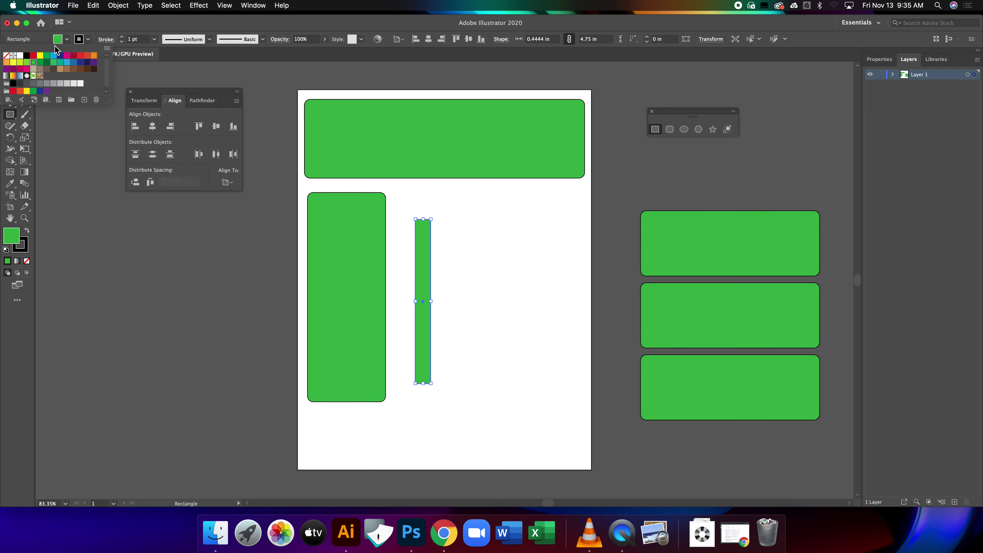
{"action": "left_click", "coordinate": [26, 55]}
Step: Overlay a red duplicate shortened to 3.9236 in on the black bar
{"action": "key", "text": "v"}
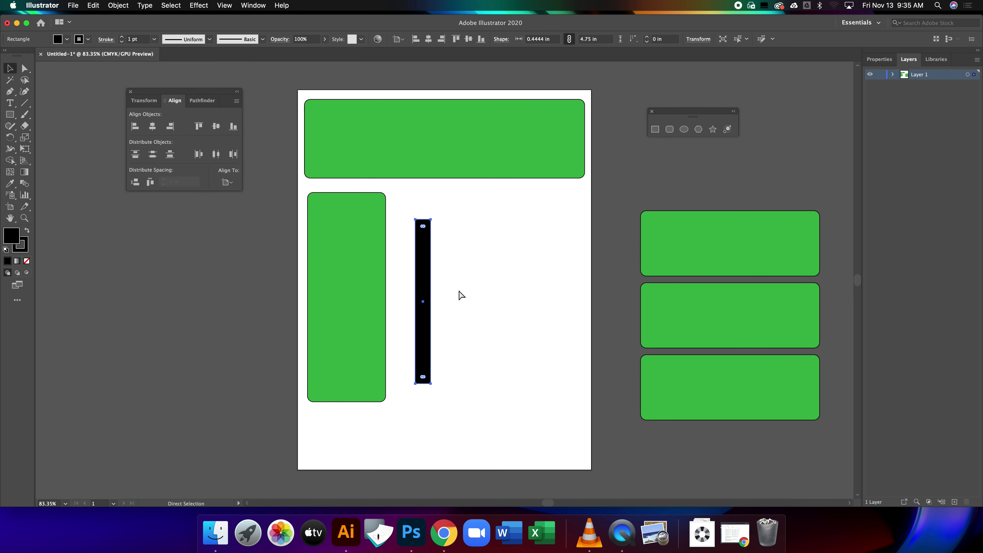
{"action": "left_click_drag", "start_coordinate": [424, 307], "coordinate": [446, 286]}
{"action": "left_click_drag", "start_coordinate": [446, 199], "coordinate": [446, 226]}
{"action": "left_click_drag", "start_coordinate": [446, 343], "coordinate": [426, 367]}
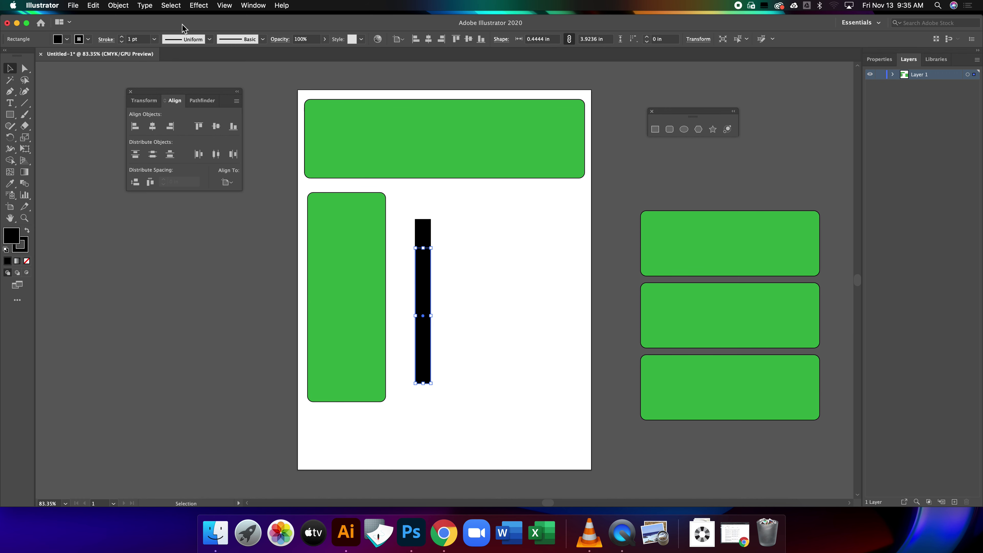
{"action": "left_click", "coordinate": [67, 39]}
{"action": "left_click", "coordinate": [34, 56]}
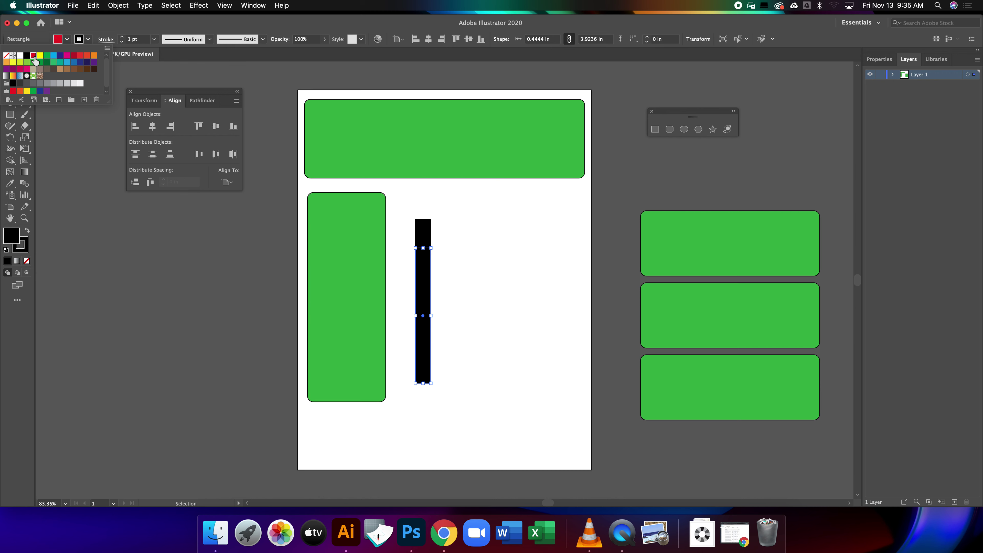
Step: Copy the black-and-red bar beside the original and raise its red section
{"action": "key", "text": "a"}
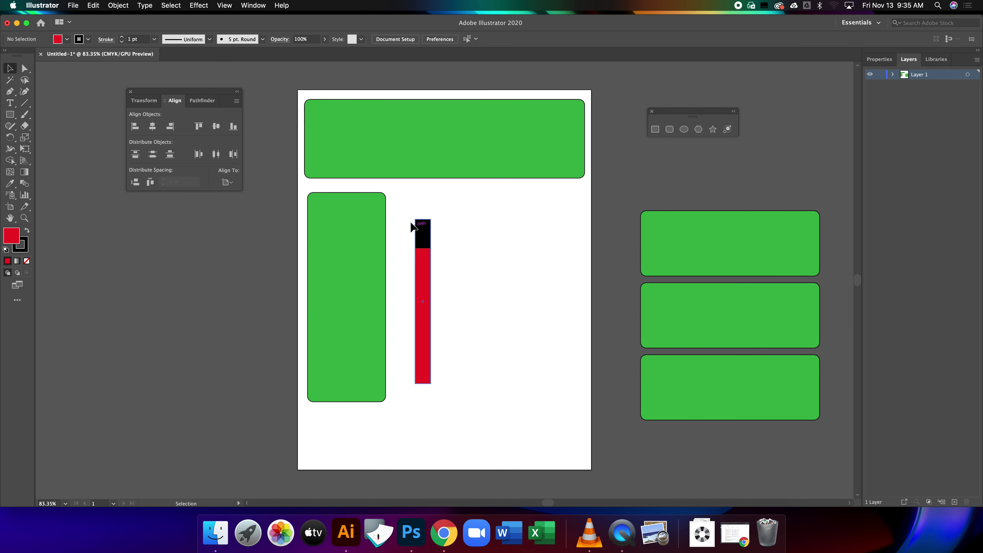
{"action": "left_click_drag", "start_coordinate": [413, 207], "coordinate": [457, 390]}
{"action": "key", "text": "super+c"}
{"action": "key", "text": "super+v"}
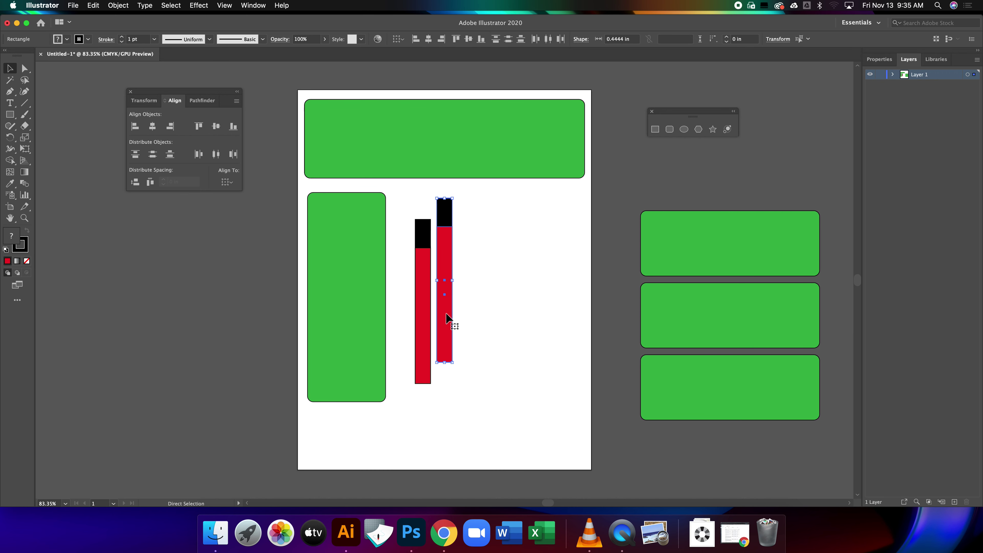
{"action": "key", "text": "v"}
{"action": "left_click_drag", "start_coordinate": [449, 318], "coordinate": [448, 342]}
{"action": "left_click", "coordinate": [491, 333]}
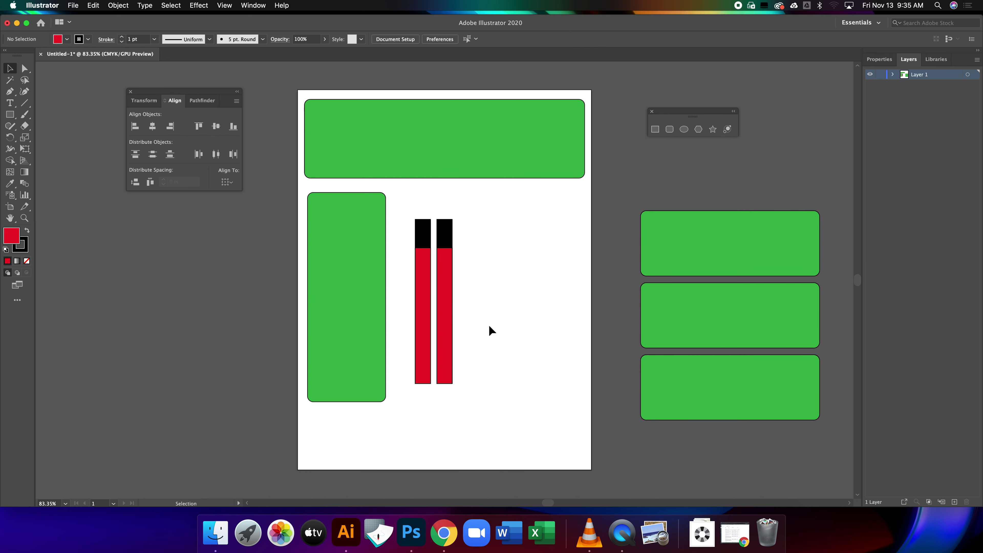
{"action": "left_click", "coordinate": [445, 274]}
{"action": "left_click_drag", "start_coordinate": [445, 248], "coordinate": [445, 235]}
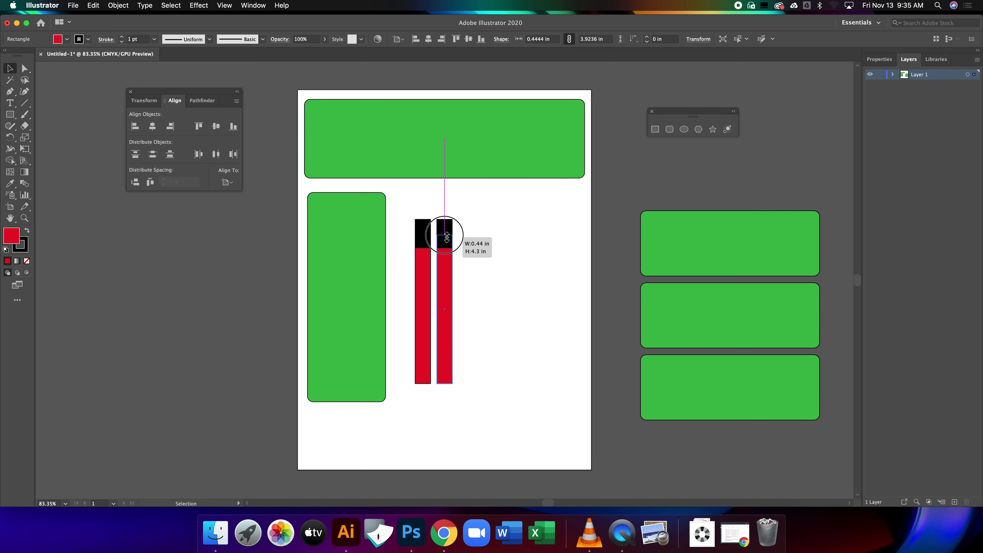
Step: Duplicate both bars to the right, lowering the third red section and raising the fourth nearly to the top
{"action": "left_click", "coordinate": [488, 259]}
{"action": "left_click_drag", "start_coordinate": [391, 212], "coordinate": [472, 327]}
{"action": "left_click", "coordinate": [470, 271]}
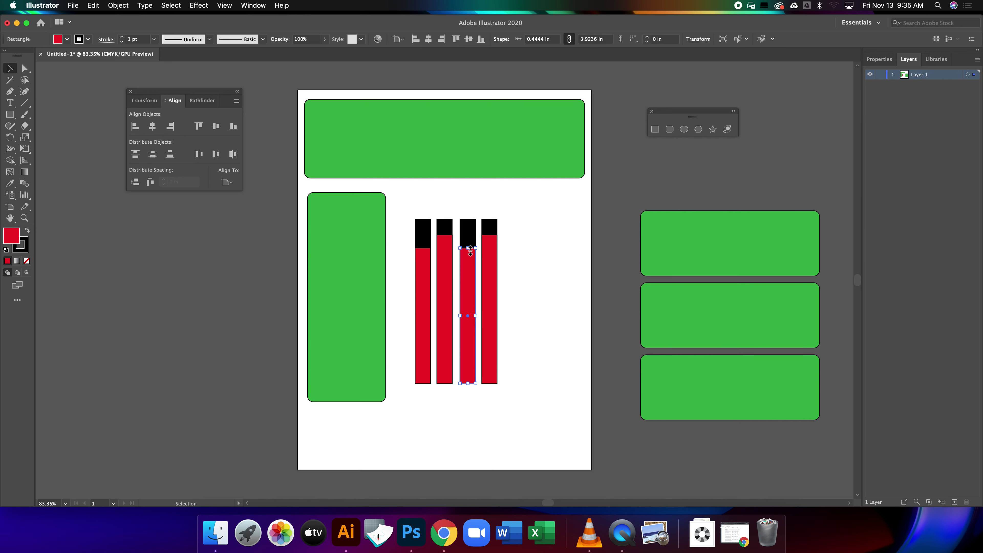
{"action": "left_click_drag", "start_coordinate": [471, 249], "coordinate": [491, 229]}
{"action": "left_click", "coordinate": [491, 241]}
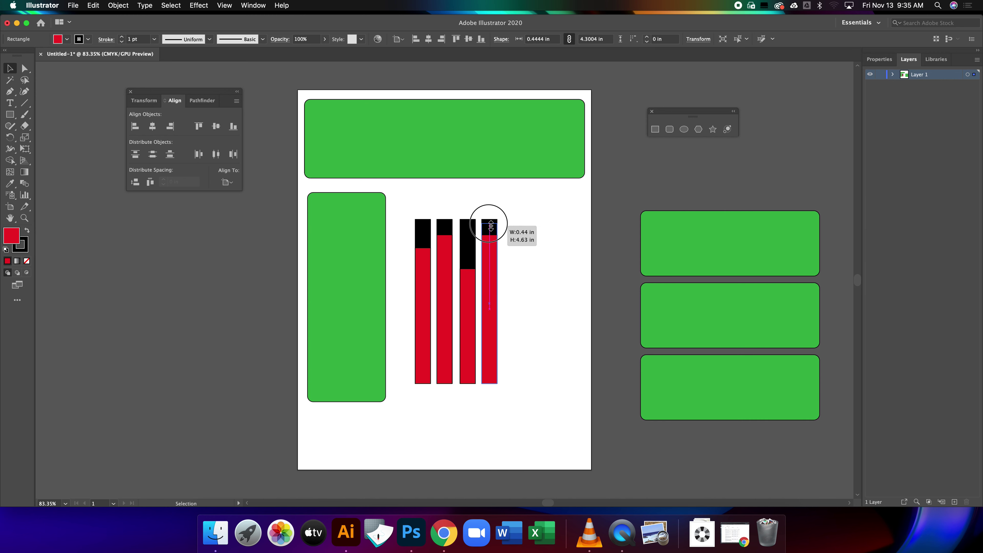
{"action": "left_click_drag", "start_coordinate": [490, 226], "coordinate": [491, 223]}
{"action": "left_click", "coordinate": [527, 241]}
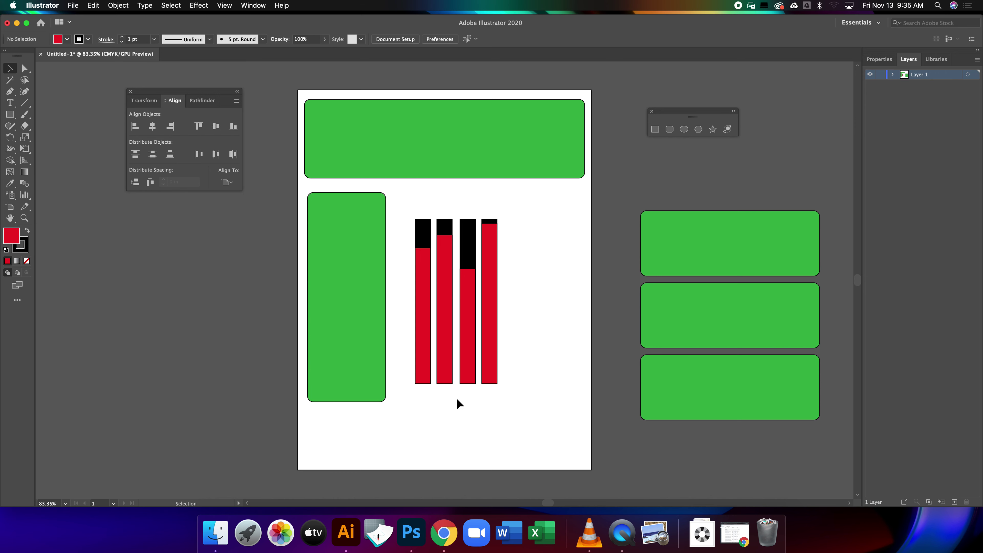
Step: Scale the four bars down proportionally and move them to the page's bottom-right corner
{"action": "left_click_drag", "start_coordinate": [546, 396], "coordinate": [401, 204]}
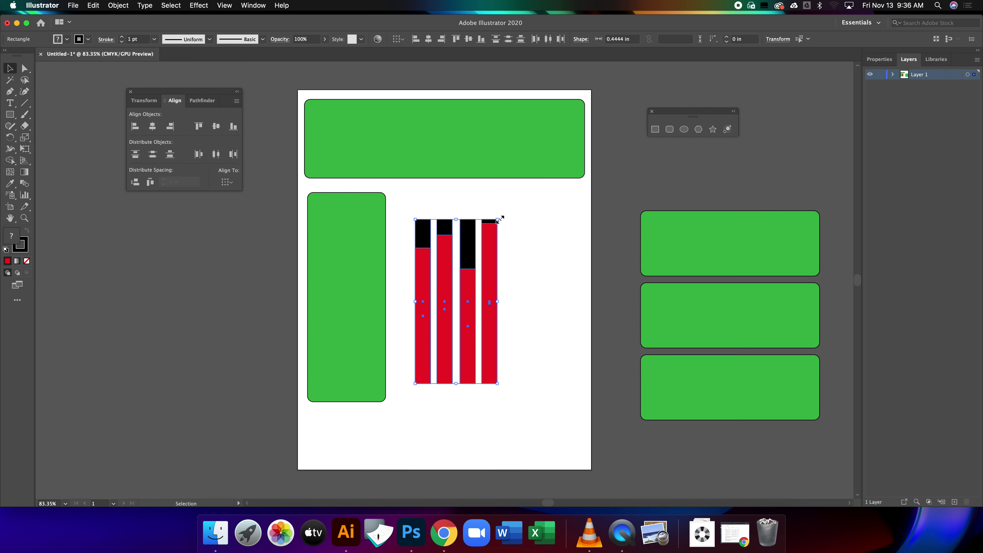
{"action": "left_click_drag", "start_coordinate": [496, 223], "coordinate": [467, 402]}
{"action": "left_click", "coordinate": [406, 331]}
{"action": "mouse_move", "coordinate": [435, 371]}
{"action": "left_mouse_down"}
{"action": "mouse_move", "coordinate": [546, 416]}
{"action": "mouse_move", "coordinate": [571, 450]}
{"action": "mouse_move", "coordinate": [562, 451]}
{"action": "left_mouse_up"}
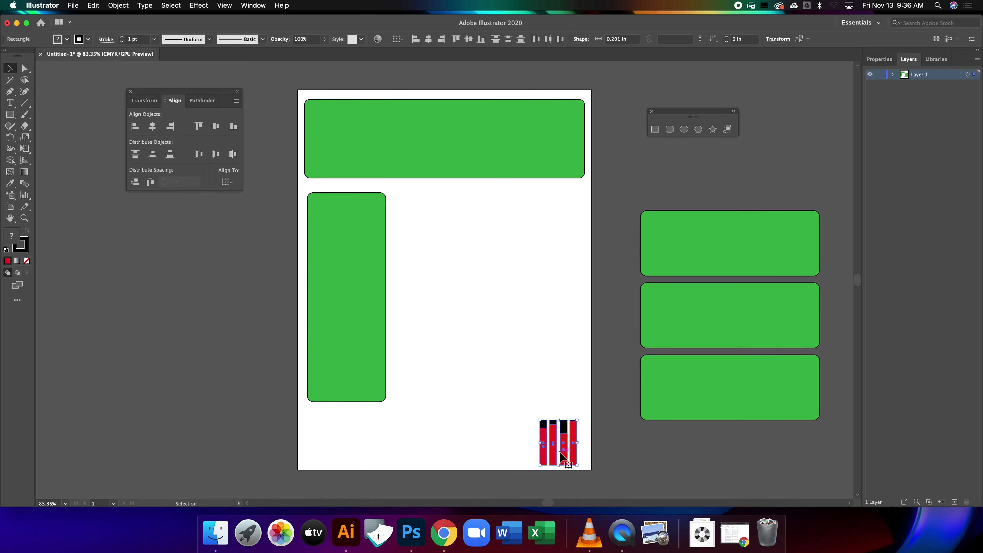
Step: Set the bar graph's stroke to None
{"action": "left_click", "coordinate": [88, 38]}
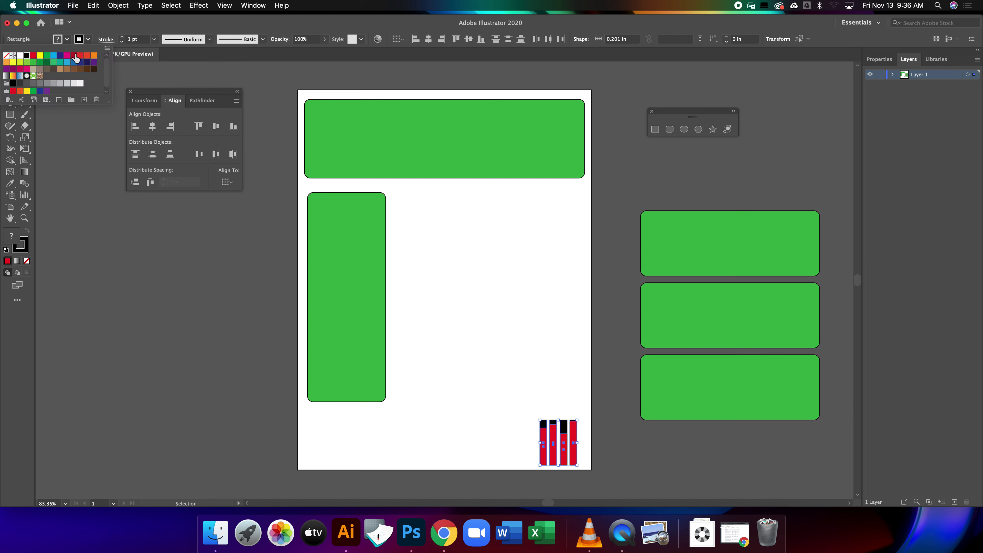
{"action": "left_click", "coordinate": [6, 55]}
{"action": "left_click", "coordinate": [549, 356]}
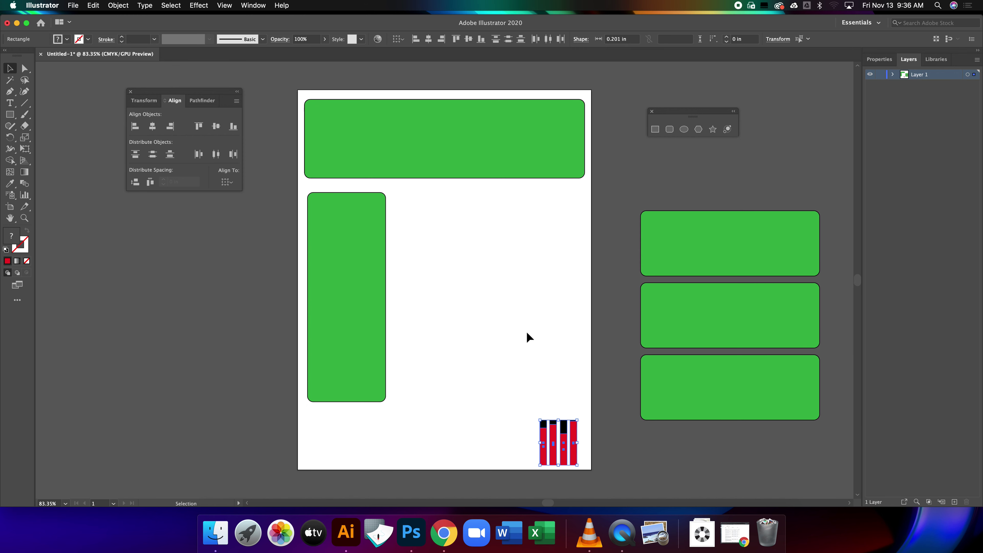
{"action": "left_click", "coordinate": [526, 331]}
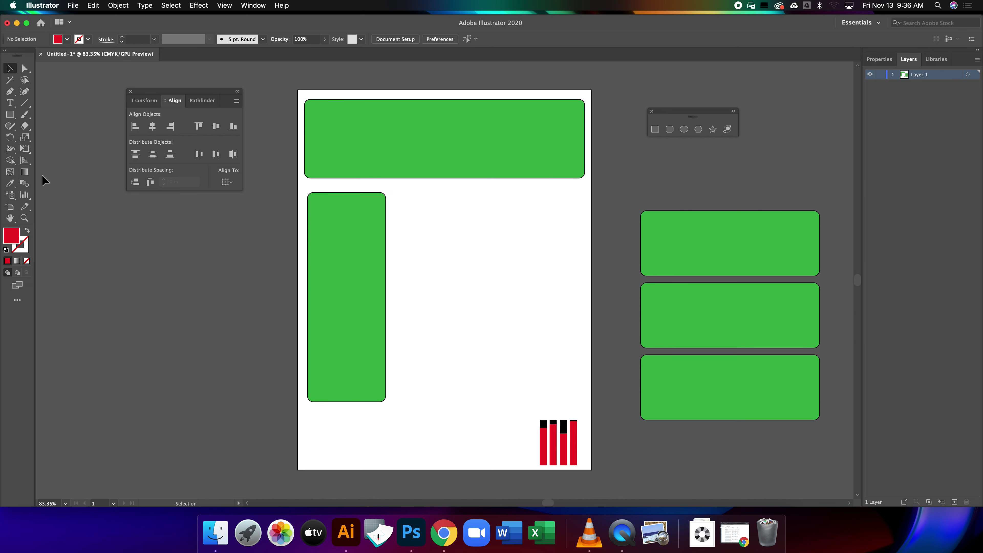
Step: Type 'Hello' to the right of the tall green panel and scale it up large
{"action": "left_click", "coordinate": [10, 103]}
{"action": "left_click", "coordinate": [418, 221]}
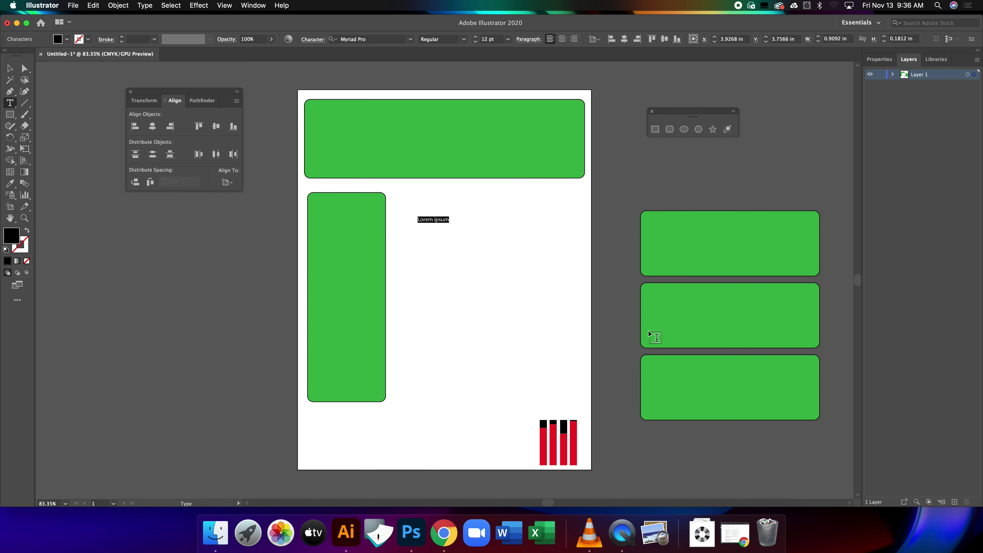
{"action": "type", "text": "Hello"}
{"action": "left_click", "coordinate": [10, 68]}
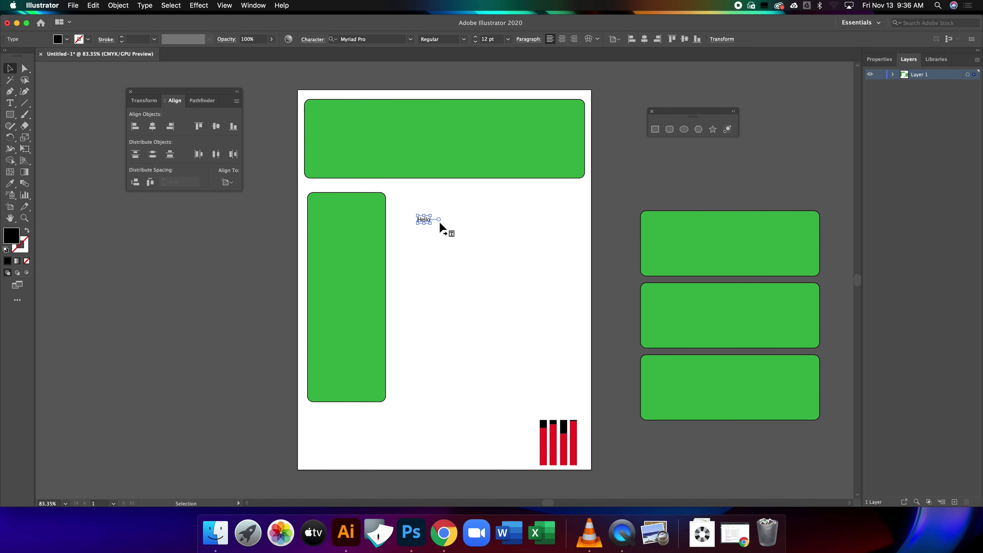
{"action": "left_click_drag", "start_coordinate": [431, 224], "coordinate": [577, 296]}
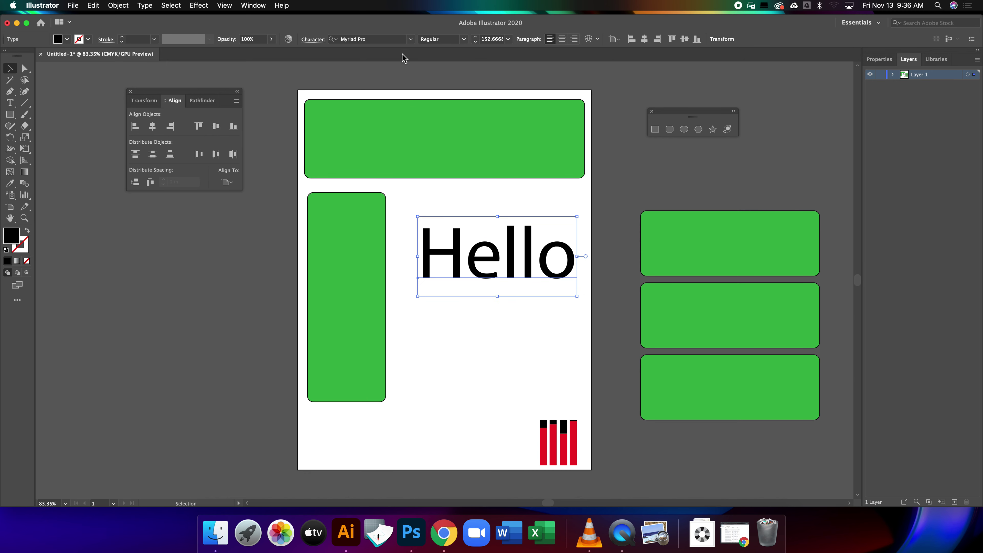
{"action": "left_click_drag", "start_coordinate": [516, 177], "coordinate": [632, 102]}
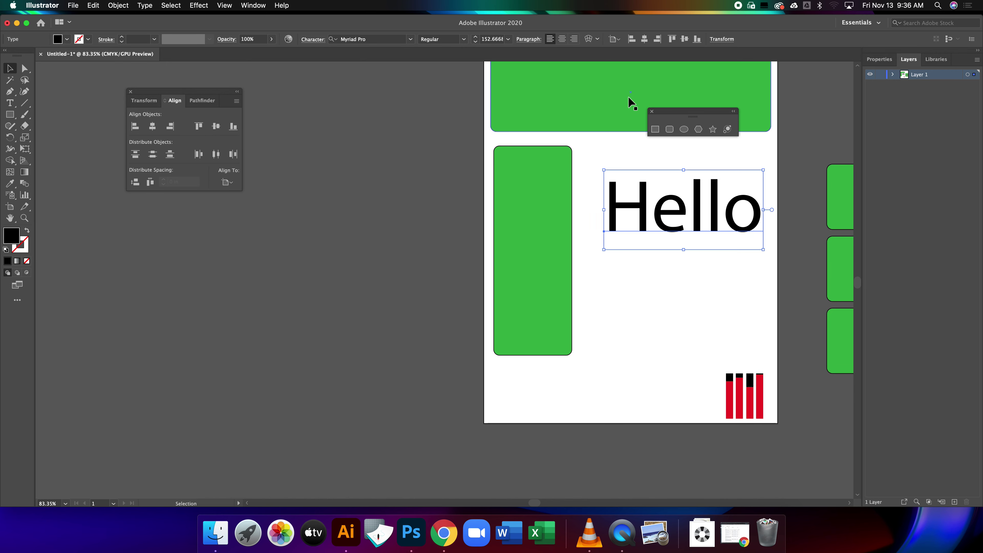
Step: Change the Hello text's font to KG HAPPY
{"action": "left_click", "coordinate": [653, 112]}
{"action": "left_click", "coordinate": [409, 39]}
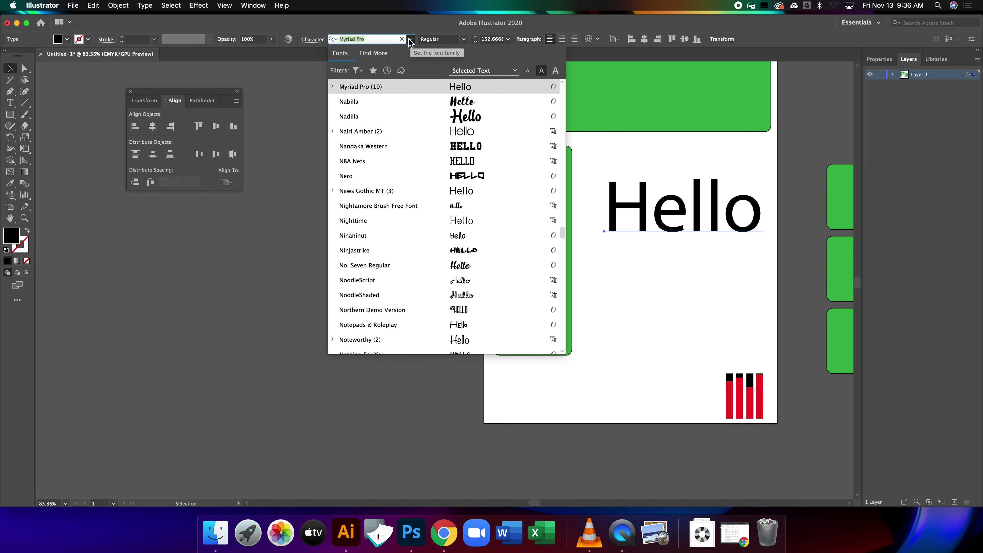
{"action": "scroll", "coordinate": [486, 245], "scroll_direction": "down", "scroll_amount": 5}
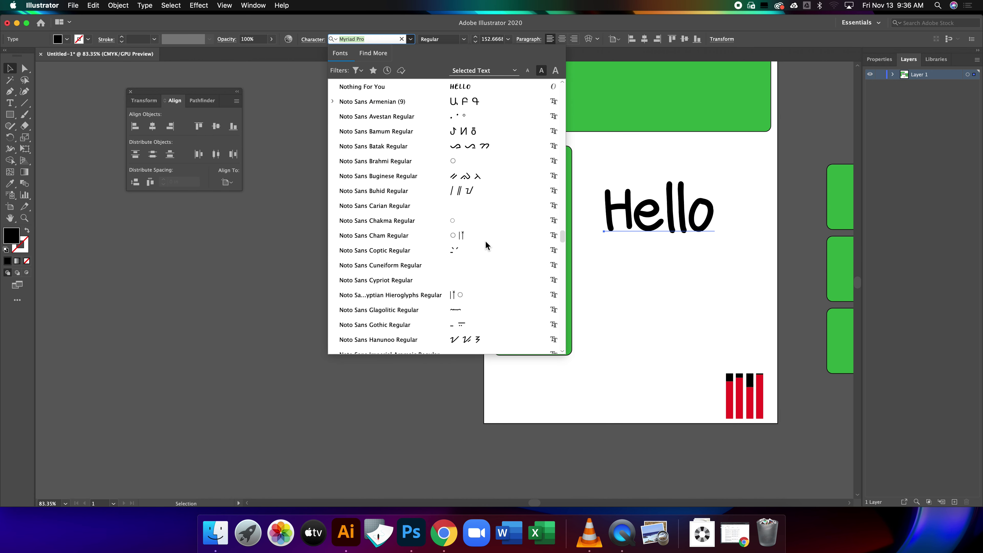
{"action": "scroll", "coordinate": [485, 245], "scroll_direction": "down", "scroll_amount": 15}
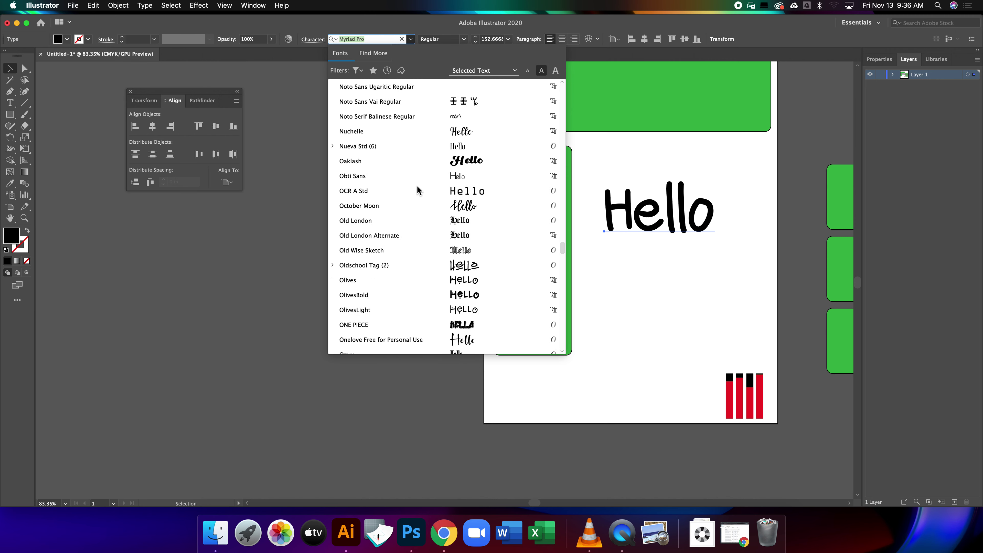
{"action": "scroll", "coordinate": [417, 189], "scroll_direction": "up", "scroll_amount": 20}
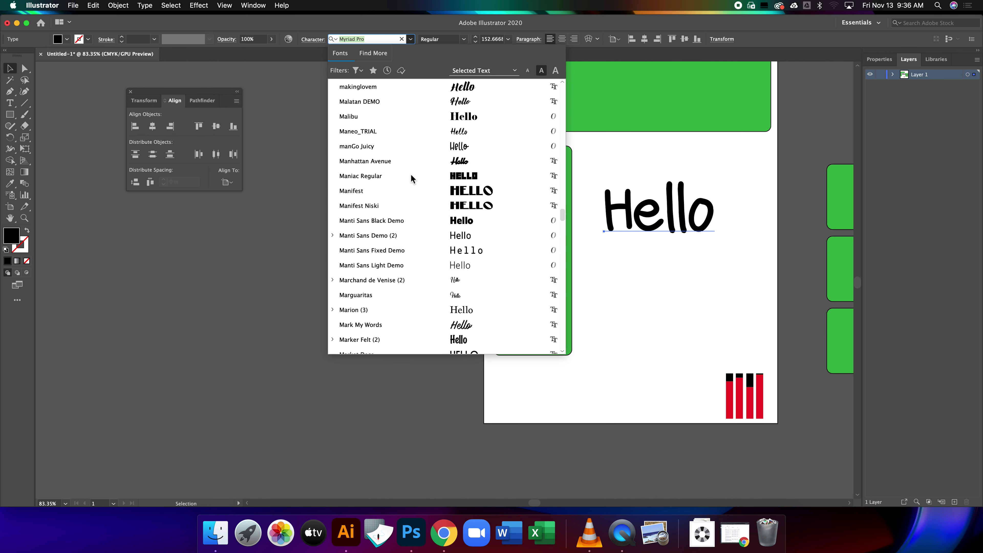
{"action": "scroll", "coordinate": [445, 176], "scroll_direction": "up", "scroll_amount": 12}
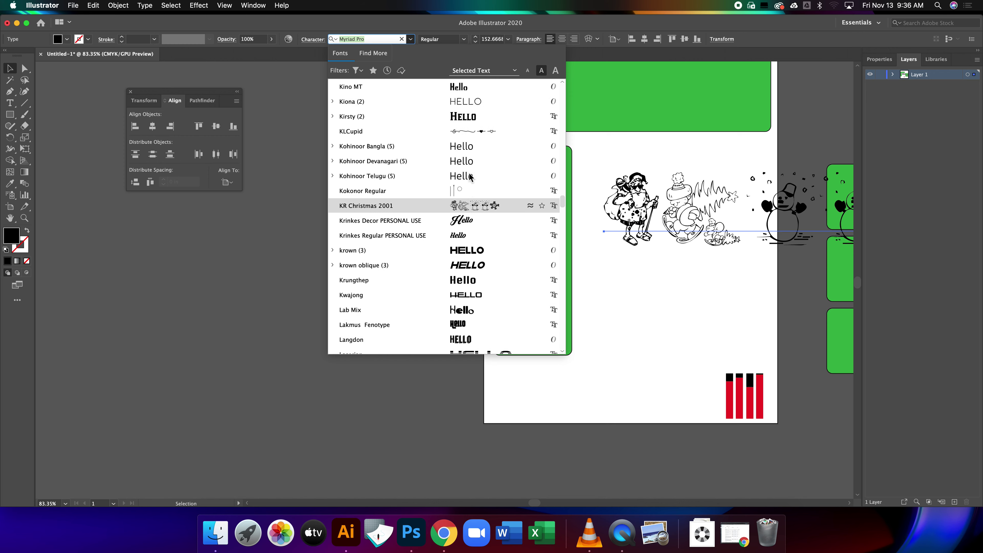
{"action": "scroll", "coordinate": [470, 176], "scroll_direction": "up", "scroll_amount": 10}
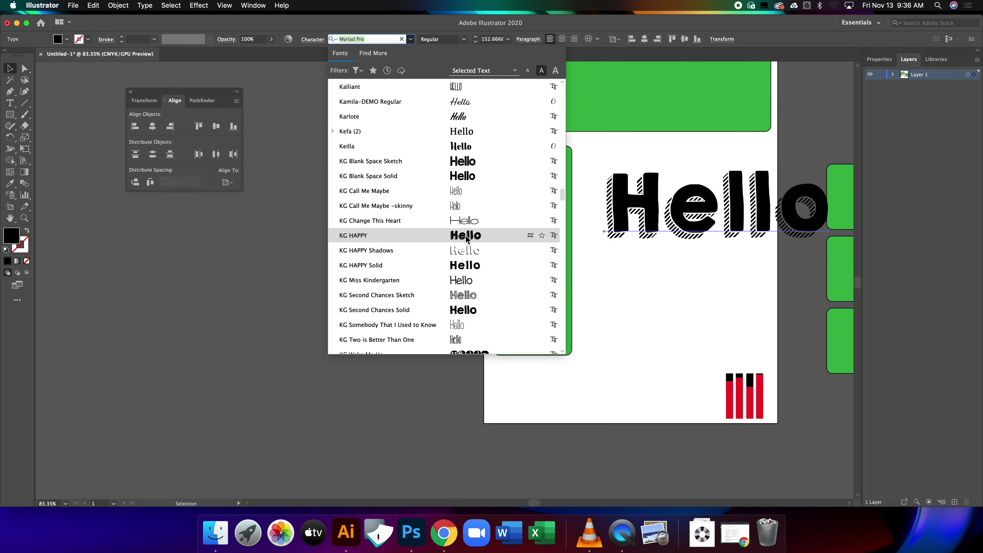
{"action": "left_click", "coordinate": [467, 237]}
Step: Move Hello into the top green banner and centre it there
{"action": "left_click_drag", "start_coordinate": [741, 230], "coordinate": [648, 115]}
{"action": "scroll", "coordinate": [630, 226], "scroll_direction": "up", "scroll_amount": 8}
{"action": "scroll", "coordinate": [629, 226], "scroll_direction": "down", "scroll_amount": 6}
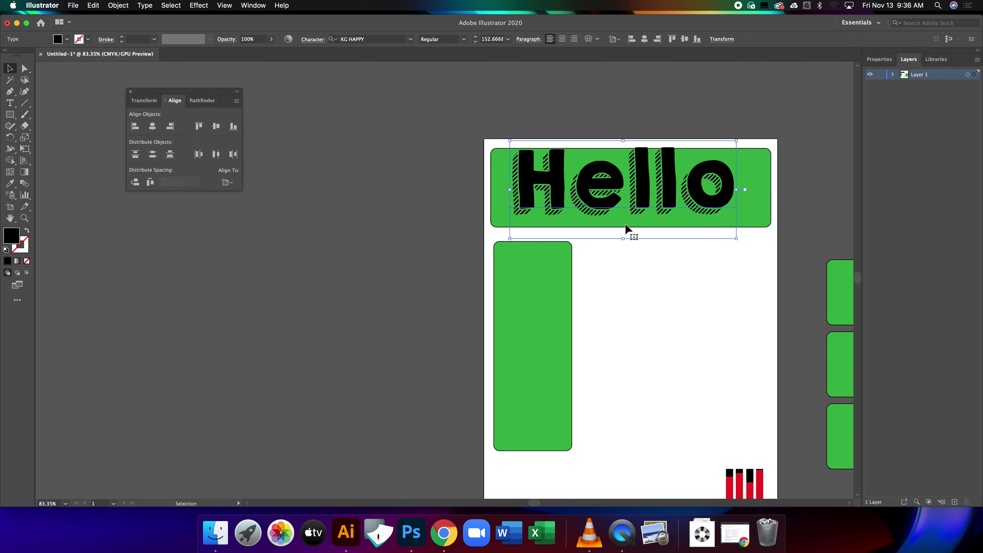
{"action": "left_click_drag", "start_coordinate": [636, 199], "coordinate": [643, 206]}
{"action": "left_click", "coordinate": [680, 324]}
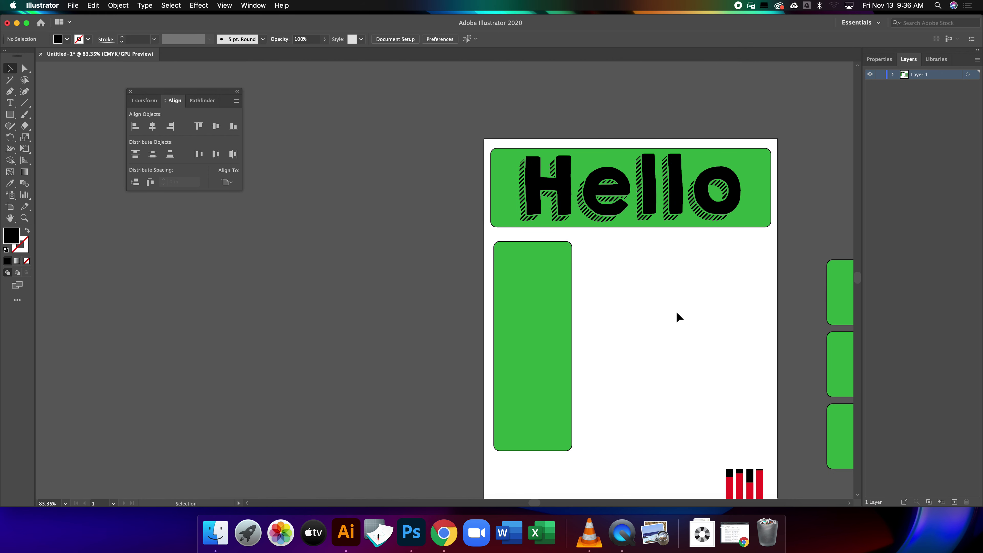
{"action": "left_click_drag", "start_coordinate": [670, 314], "coordinate": [472, 261]}
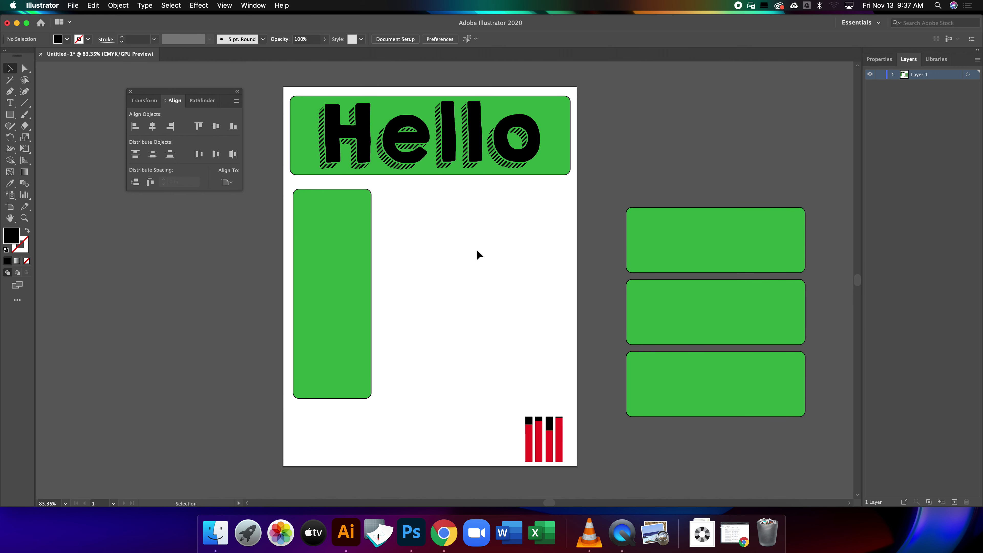